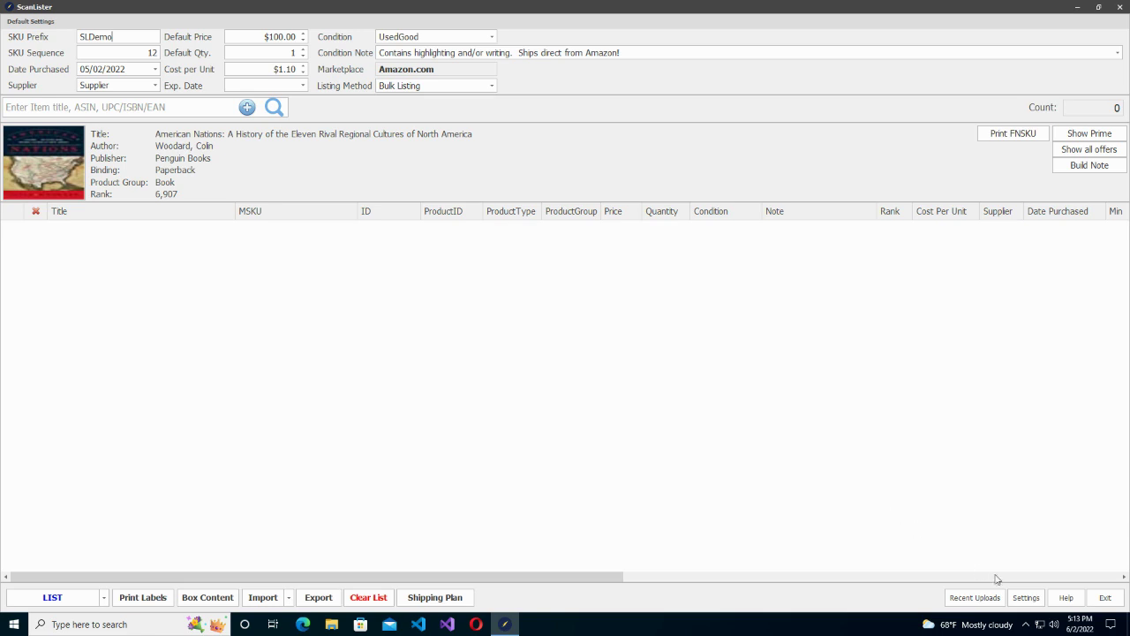
- Open the settings and check the Scan and Label Mode option for Amazon-fulfilled items, leaving it enabled
click(1029, 603)
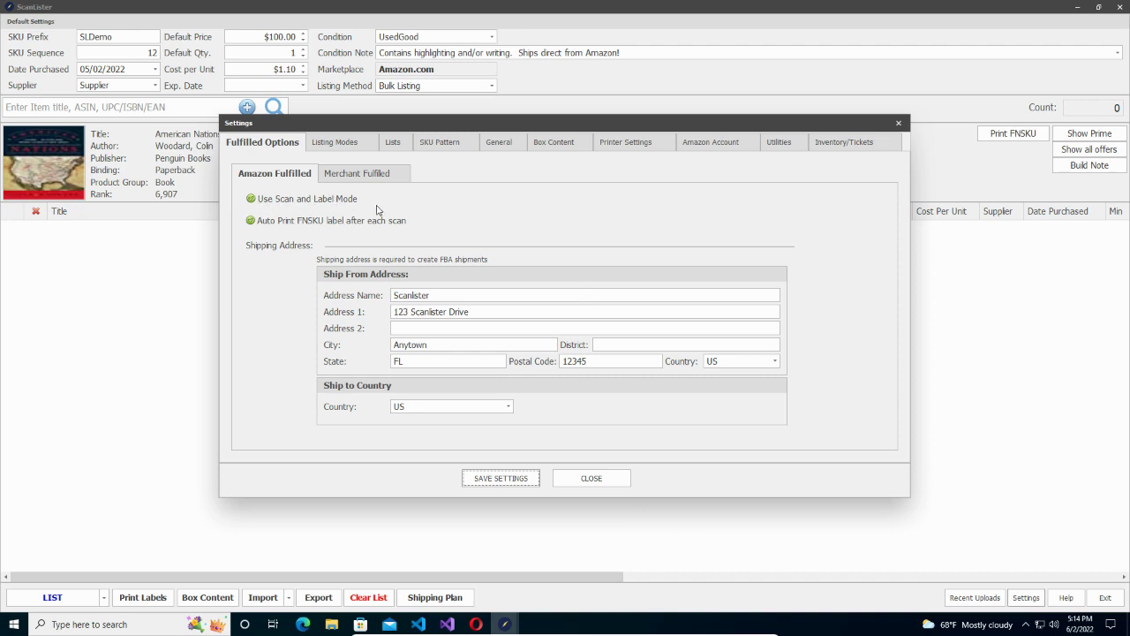
click(261, 205)
click(250, 201)
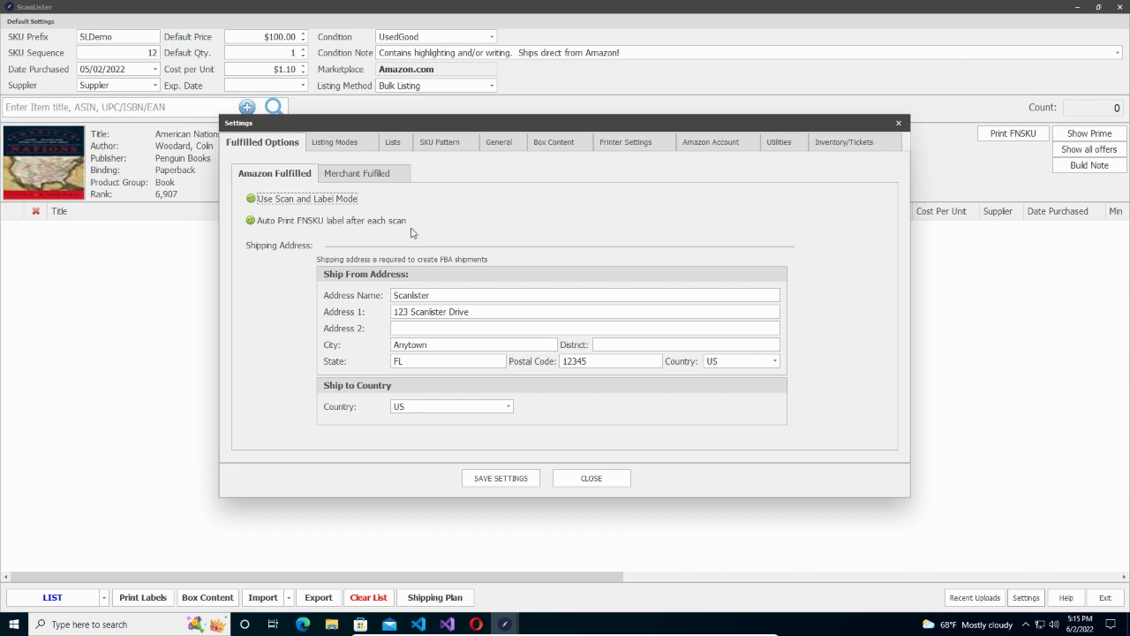
- Review the FNSKU label printer settings, and save and close the settings
click(624, 144)
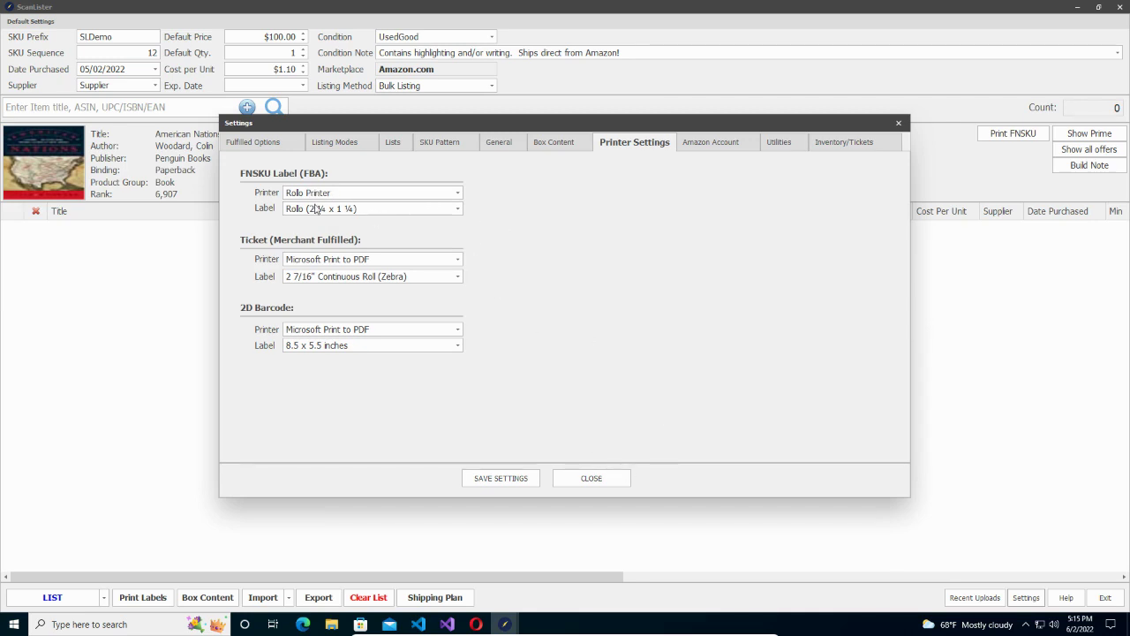
click(487, 478)
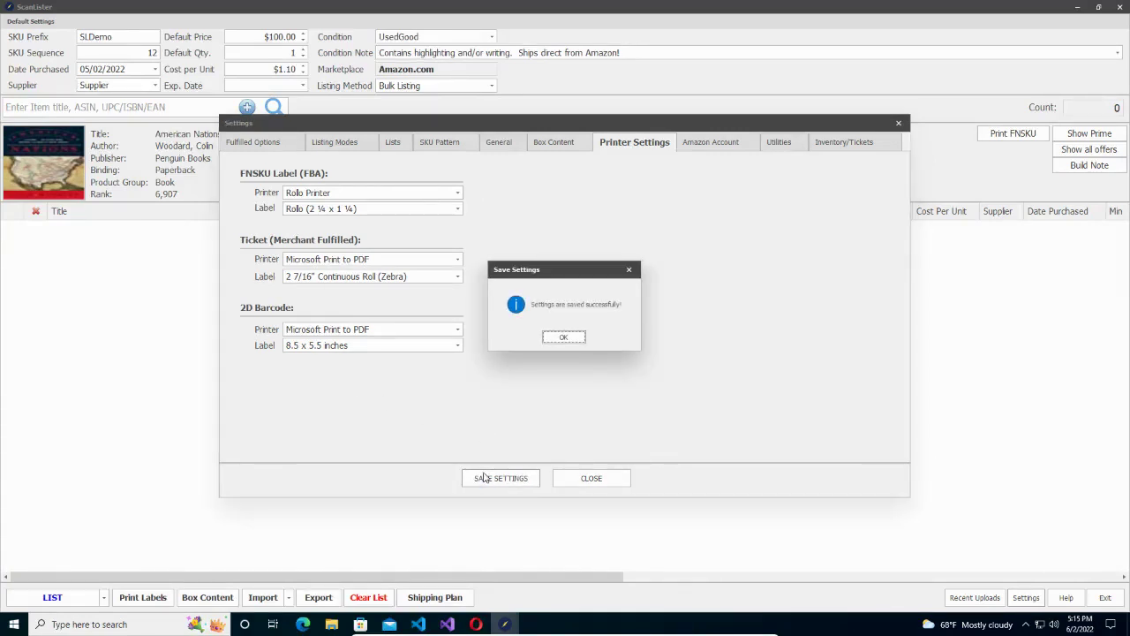
click(563, 339)
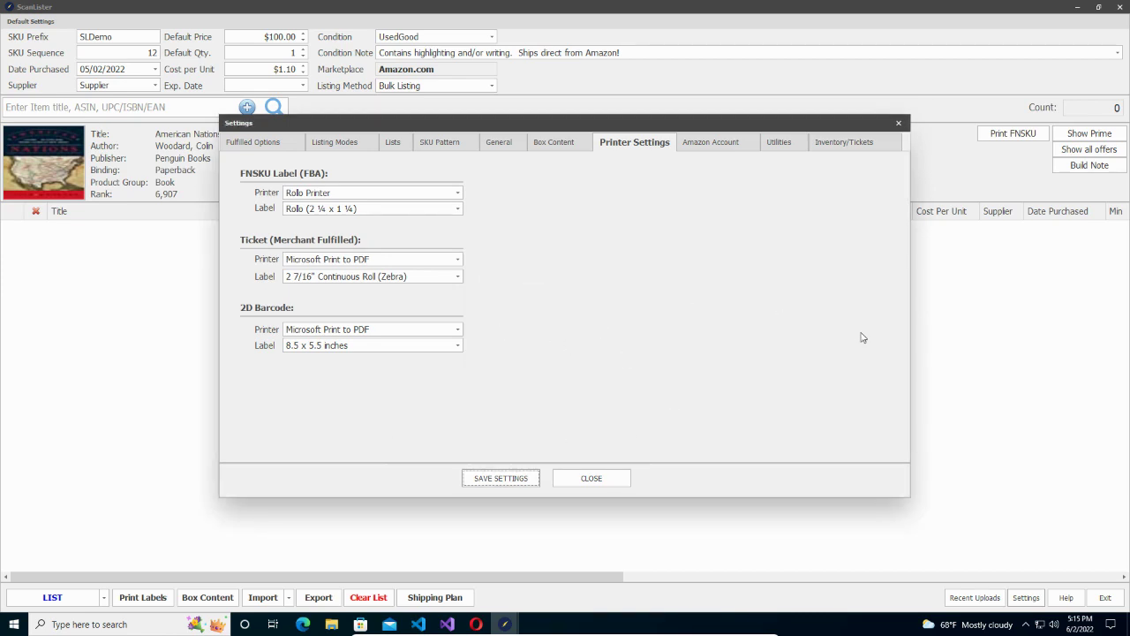
click(598, 482)
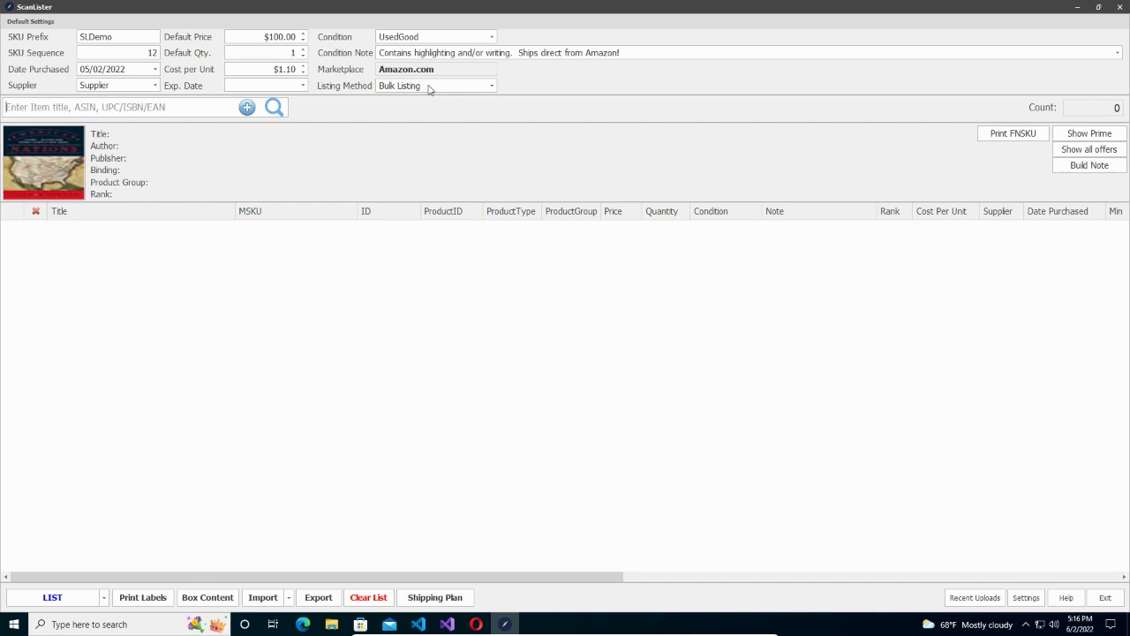
- Set the default condition to UsedVeryGood with the note "Pages are clean with no markings. Ships direct from Amazon!"
click(443, 41)
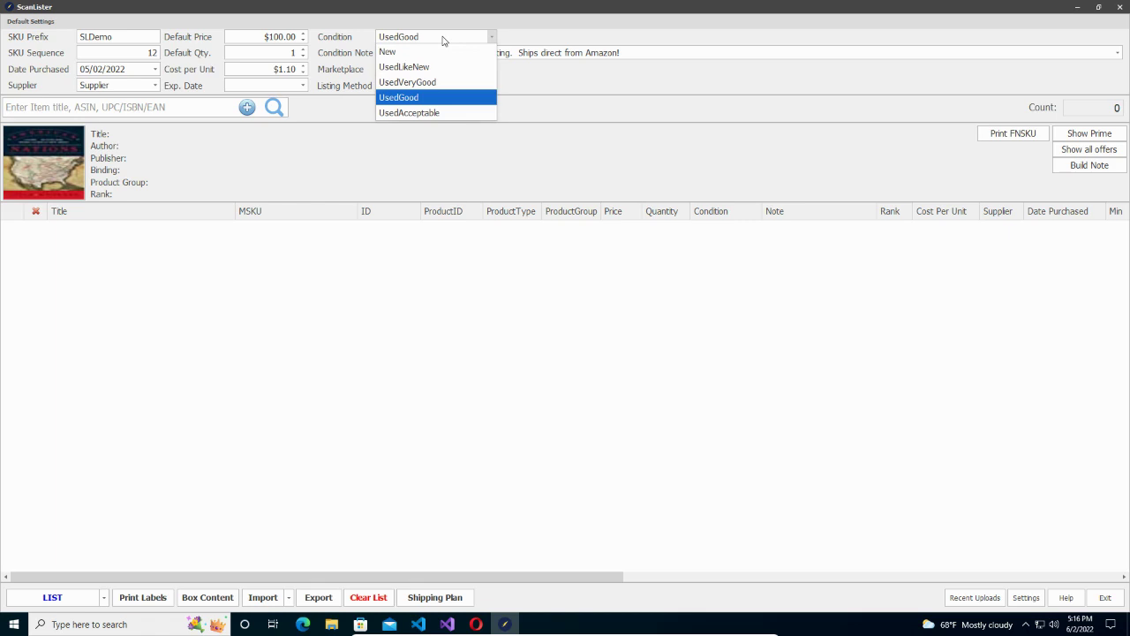
click(395, 83)
click(1112, 53)
click(1112, 53)
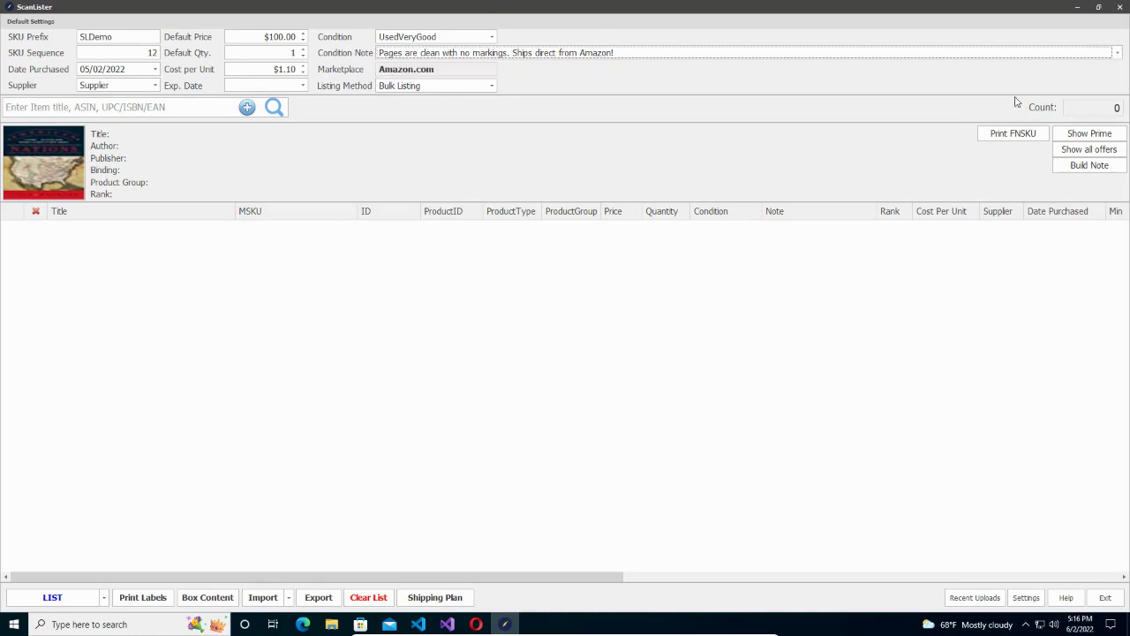
click(1024, 56)
click(1024, 56)
click(145, 104)
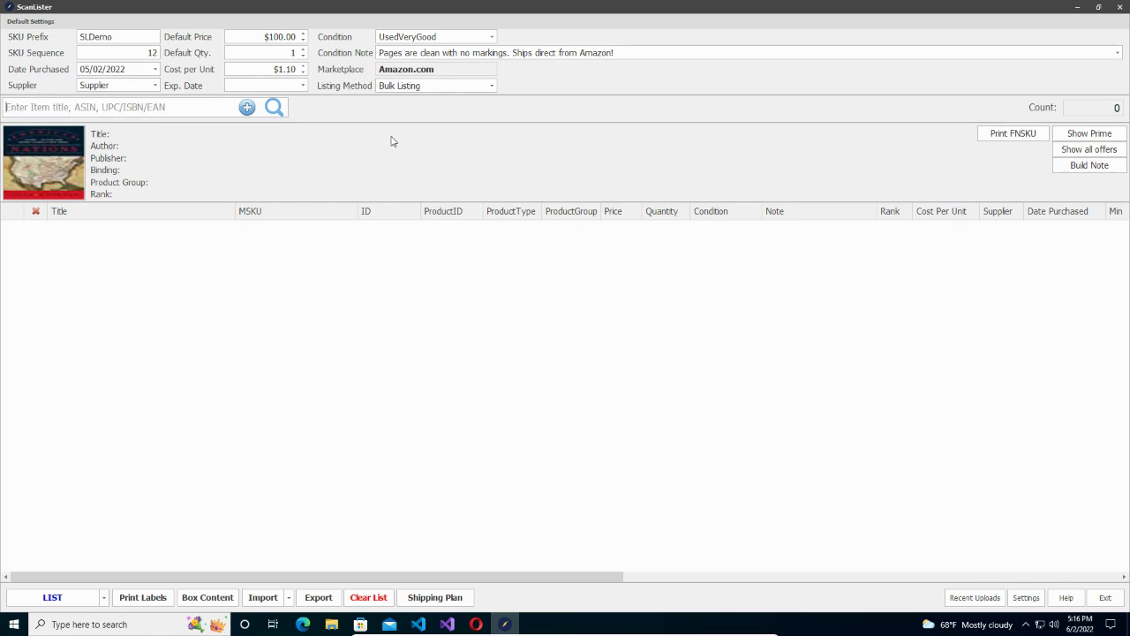
text(9781118486801)
key(Return)
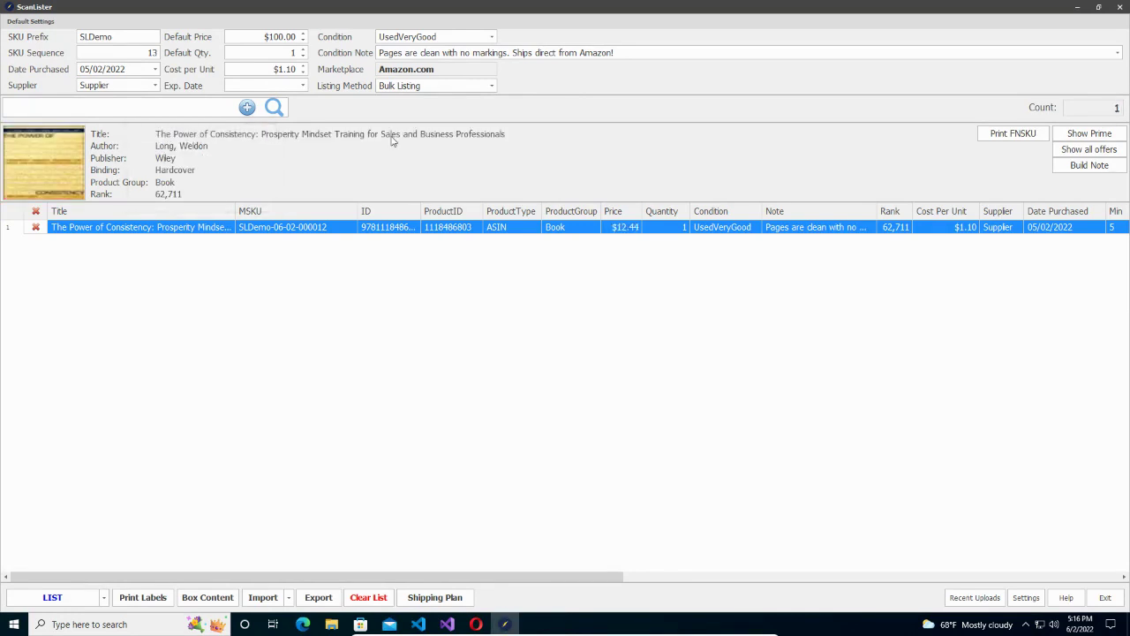
text(9780143122029)
key(Return)
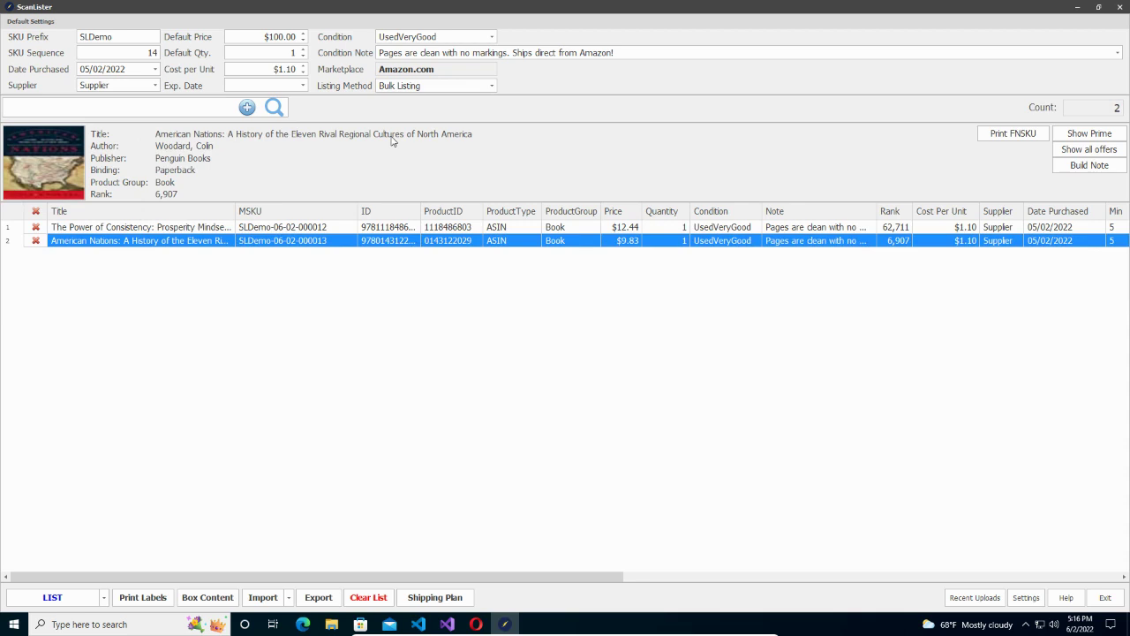
text(9780156033381)
key(Return)
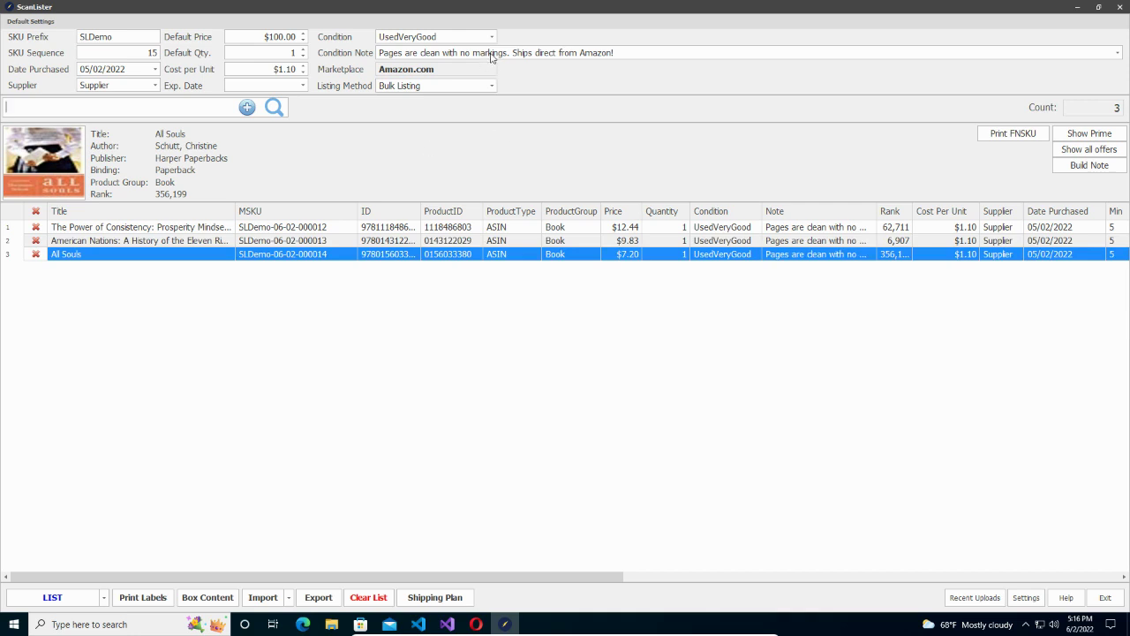
click(474, 39)
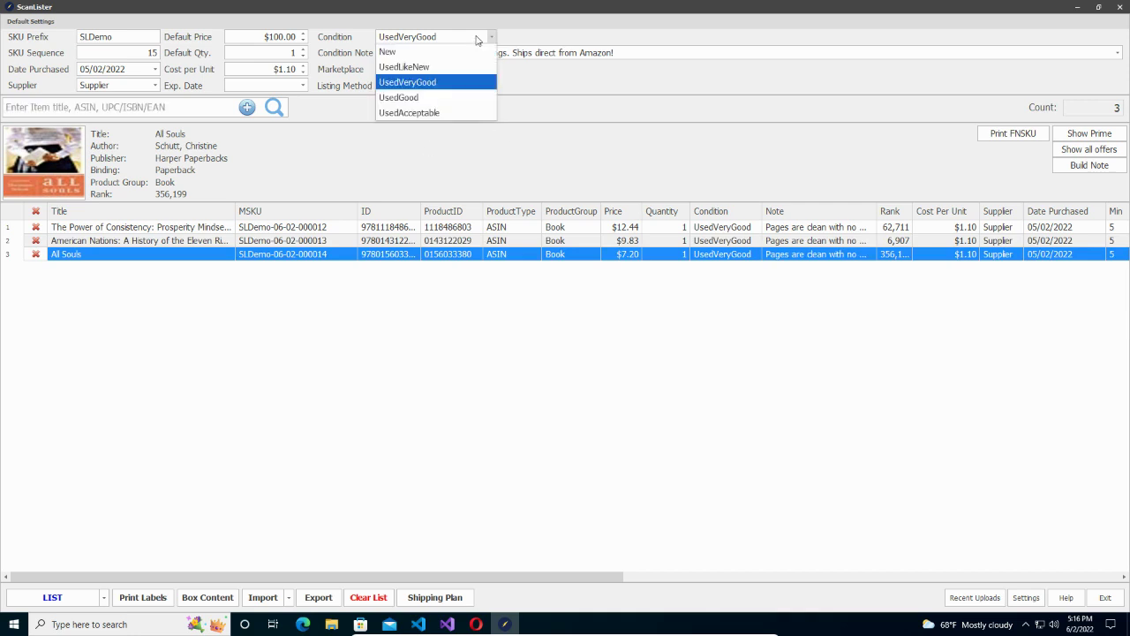
click(429, 111)
click(157, 104)
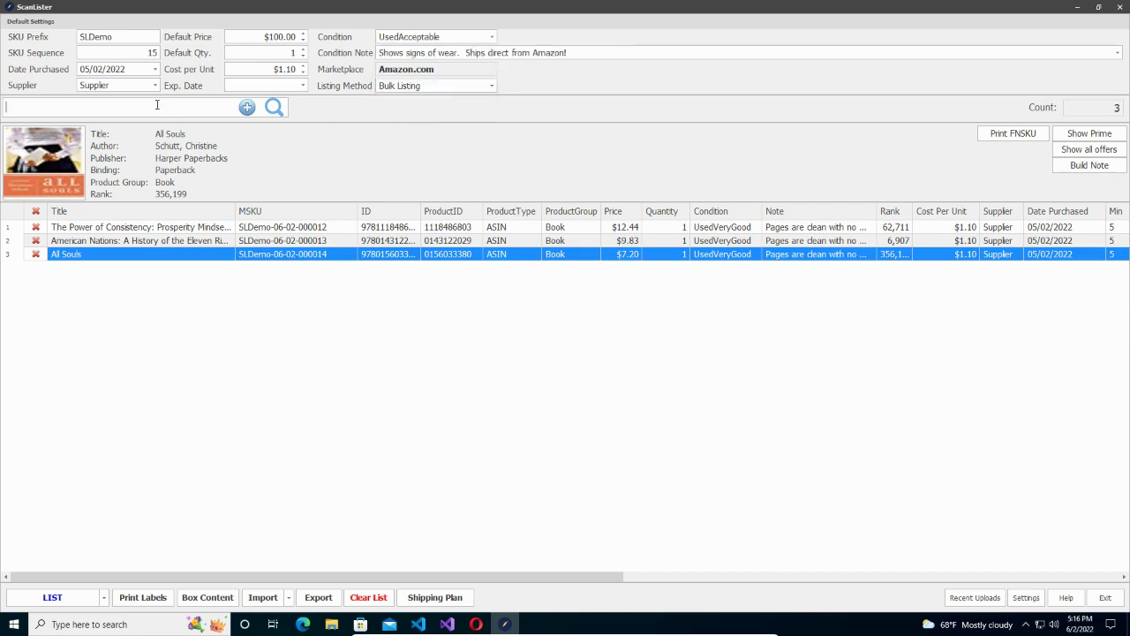
text(9781592409525)
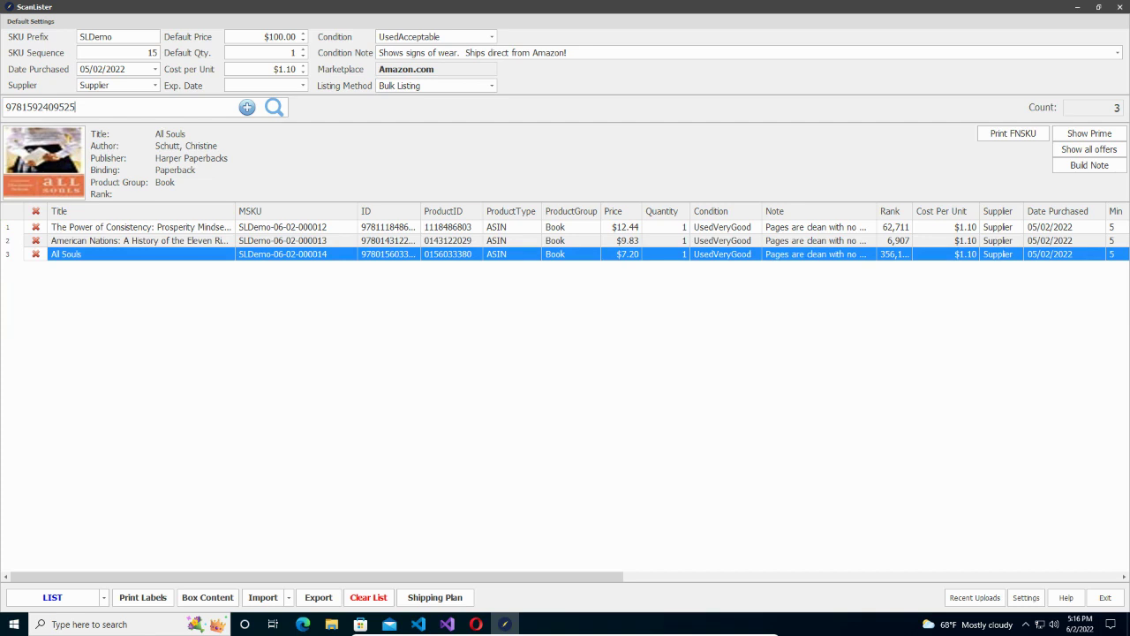
text(9780310763338)
key(Return)
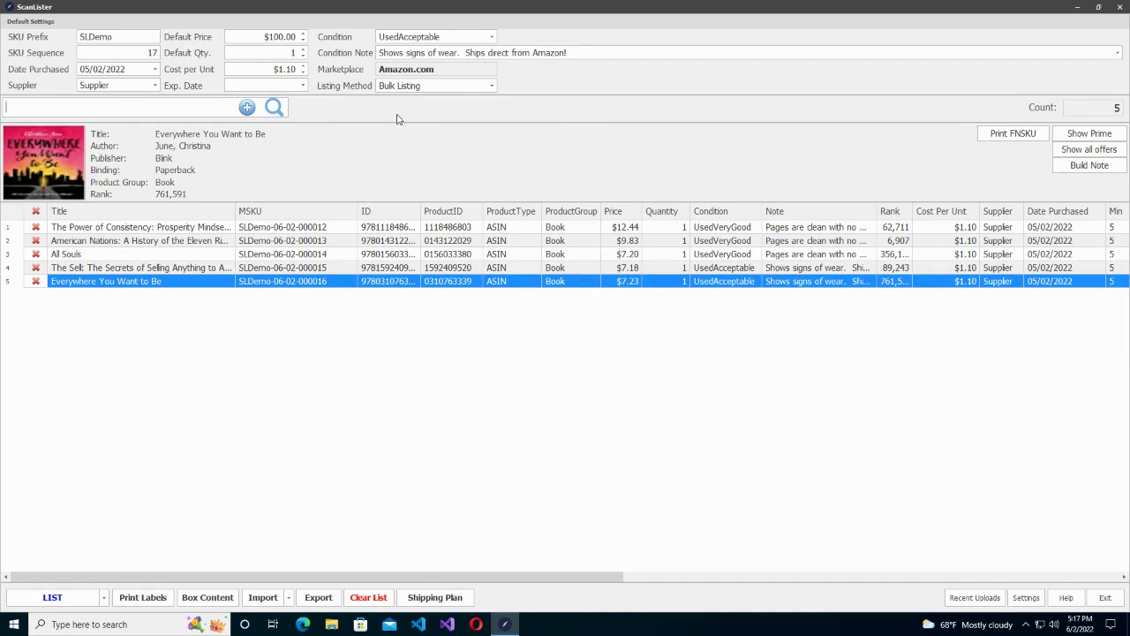
click(428, 86)
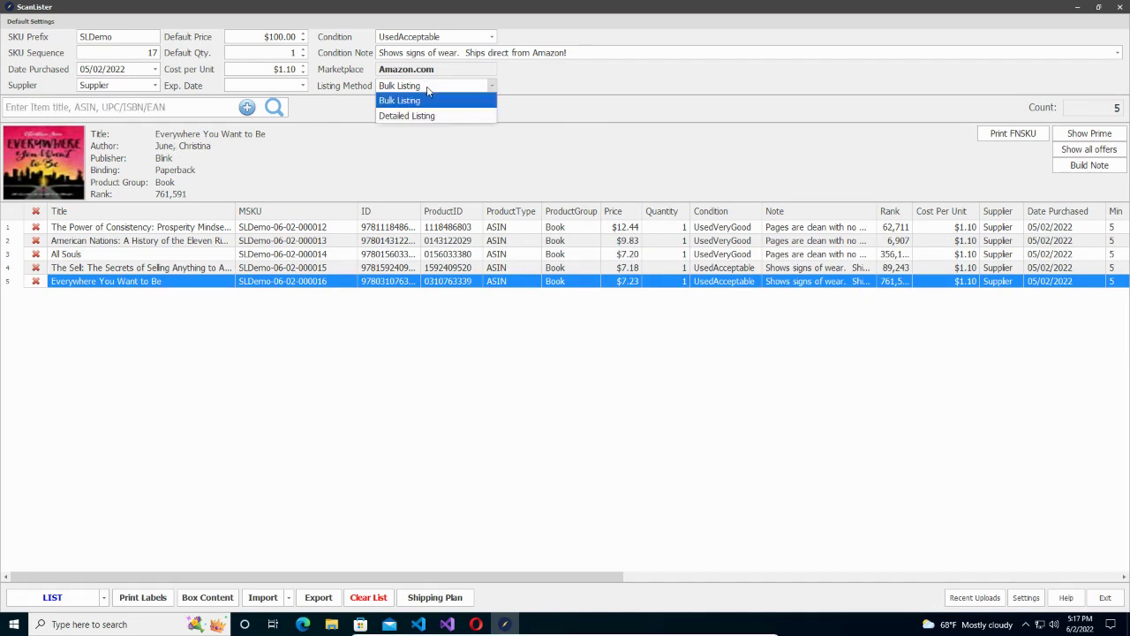
click(425, 113)
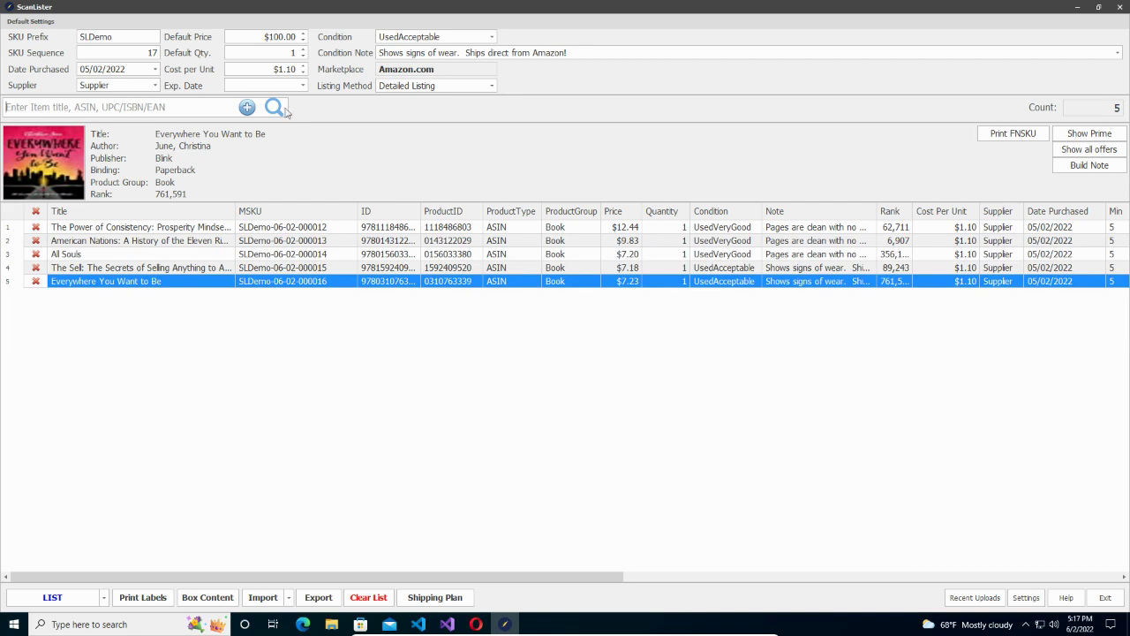
click(188, 107)
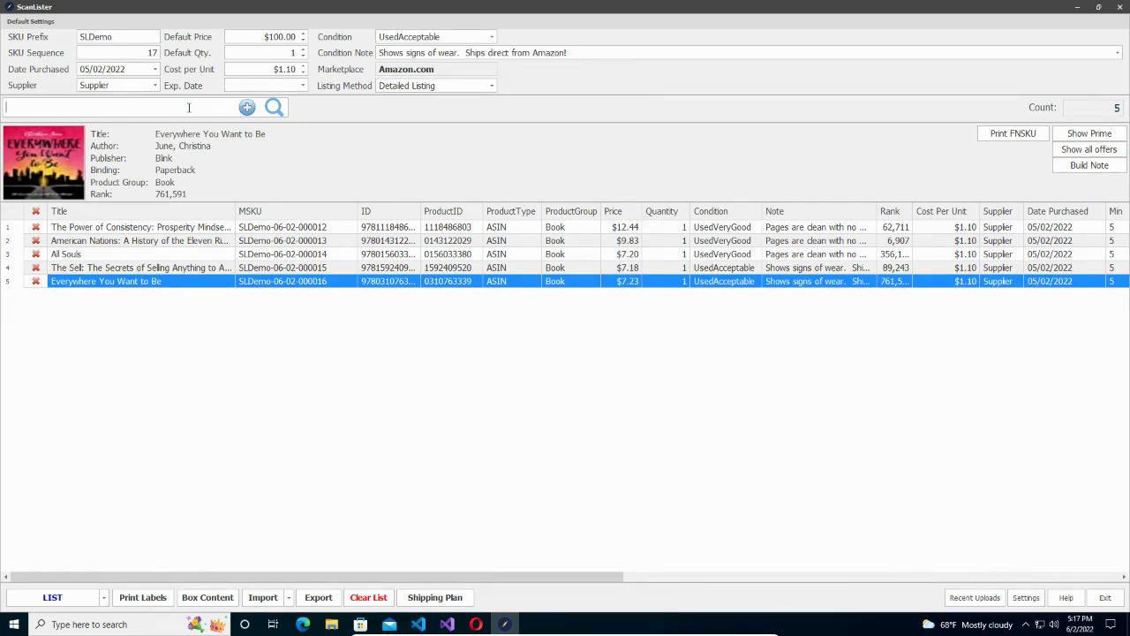
text(9780821717998)
key(Return)
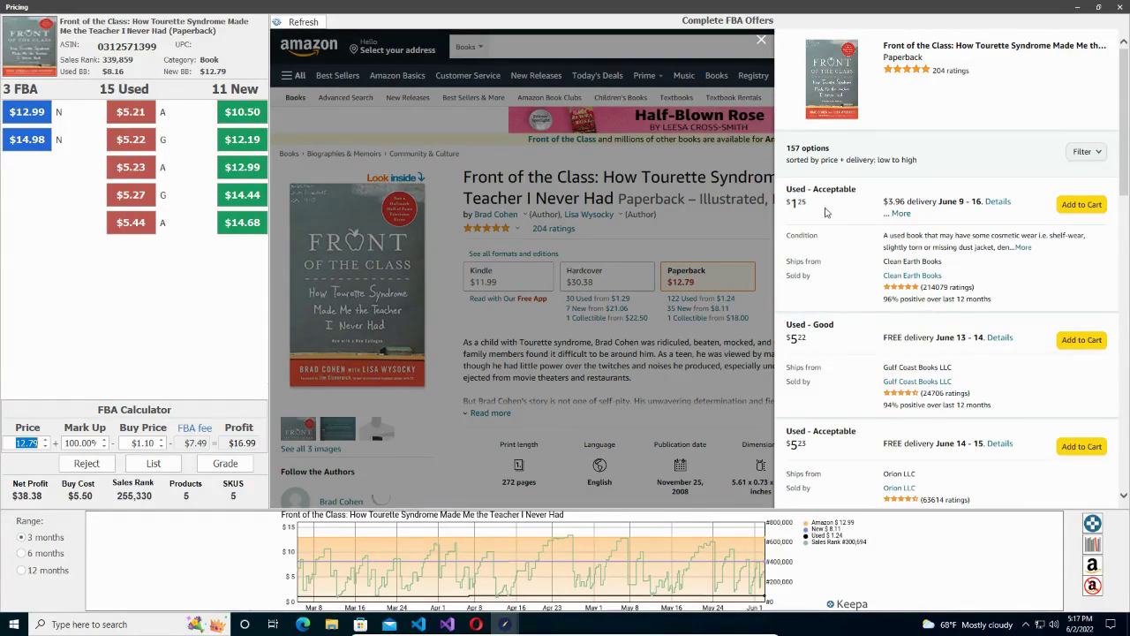
- Review the competing offers for "Front of the Class" and set its price to 9.00
scroll(904, 230, down, 2)
scroll(909, 250, down, 10)
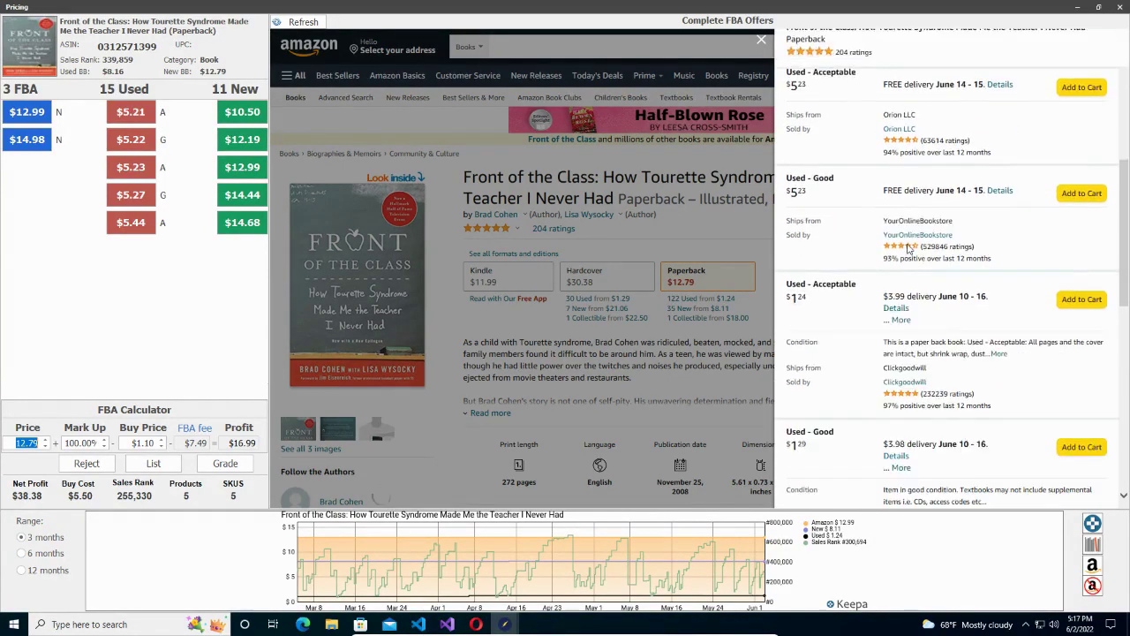
scroll(915, 261, up, 10)
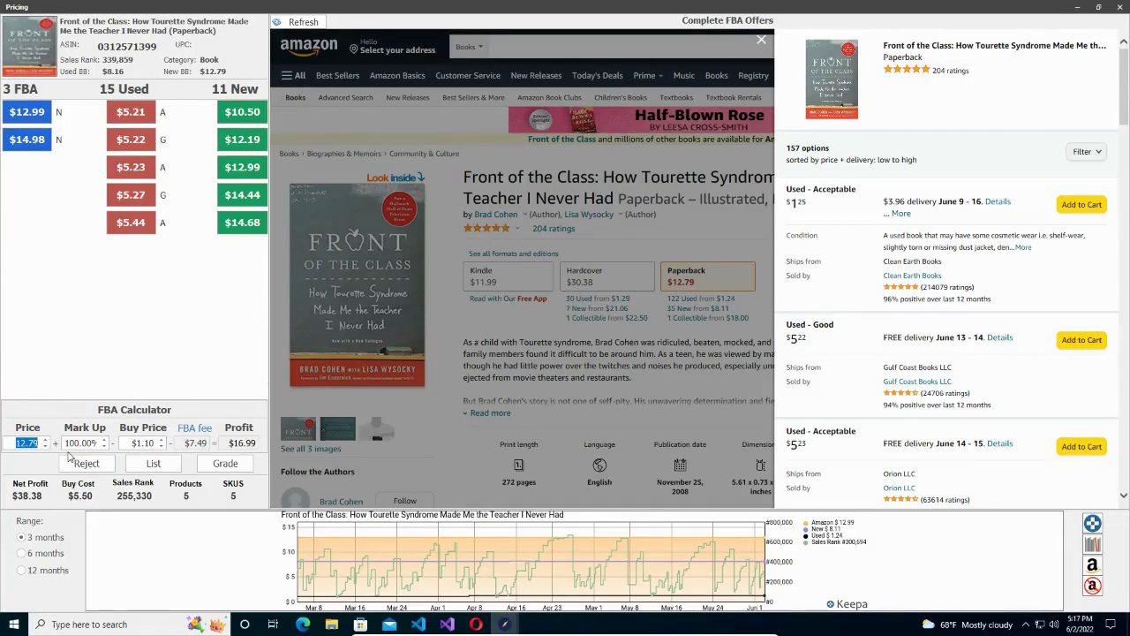
double_click(27, 444)
text(9.00)
click(31, 468)
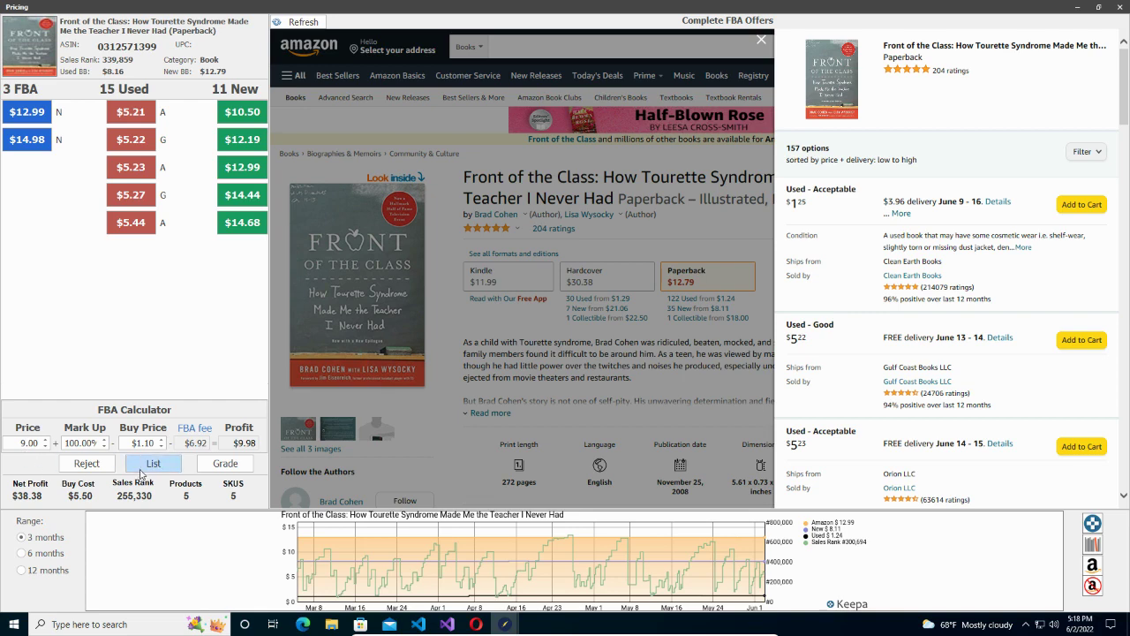
- Grade the book UsedGood with notes "Book in good condition", "Cover is in good condition", "Binding is good" and "Ships direct from Amazon!", and list it
click(226, 464)
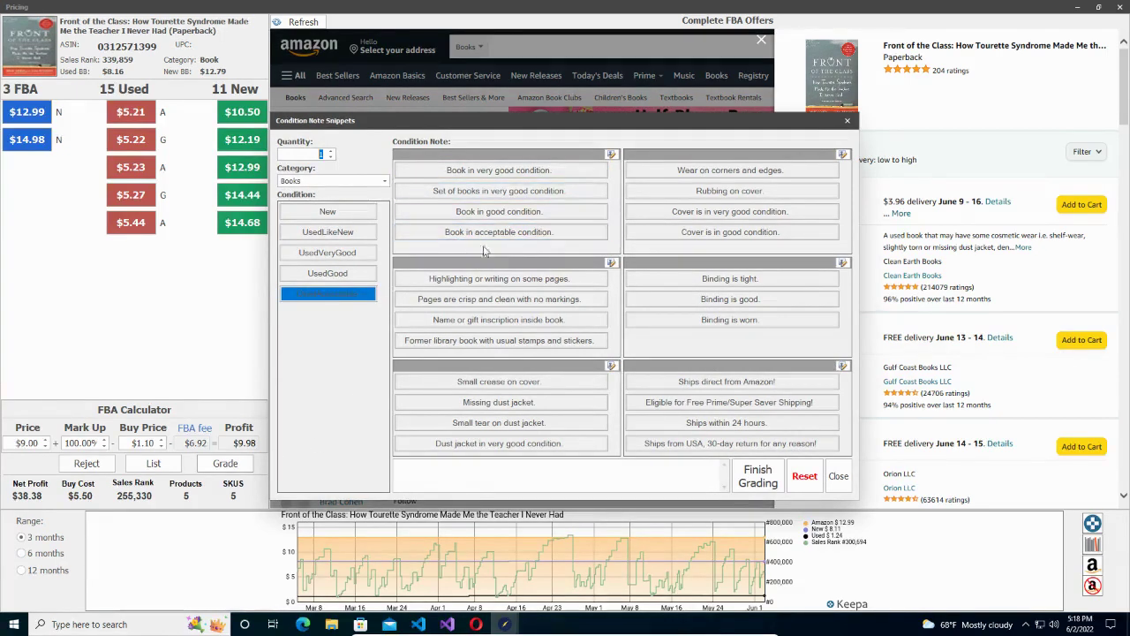
click(331, 275)
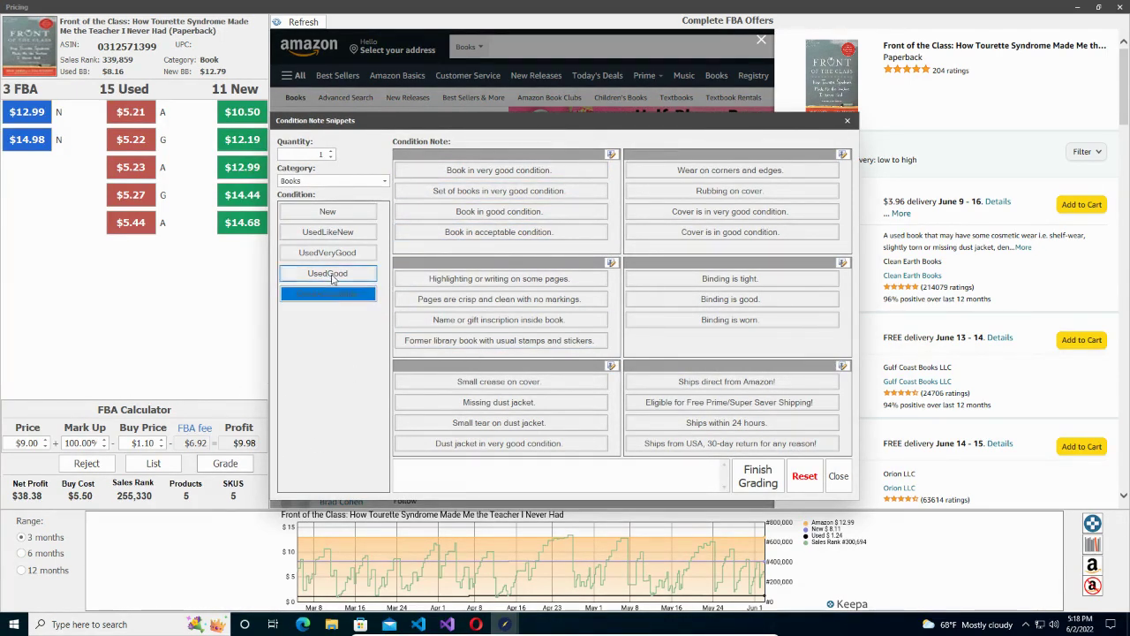
click(547, 212)
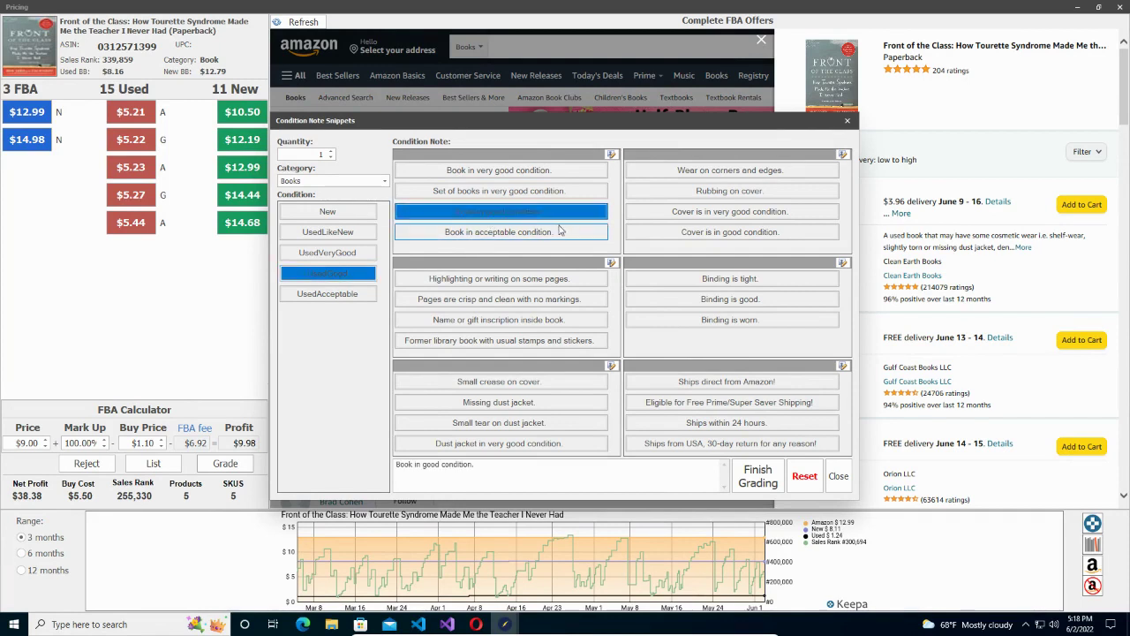
click(715, 235)
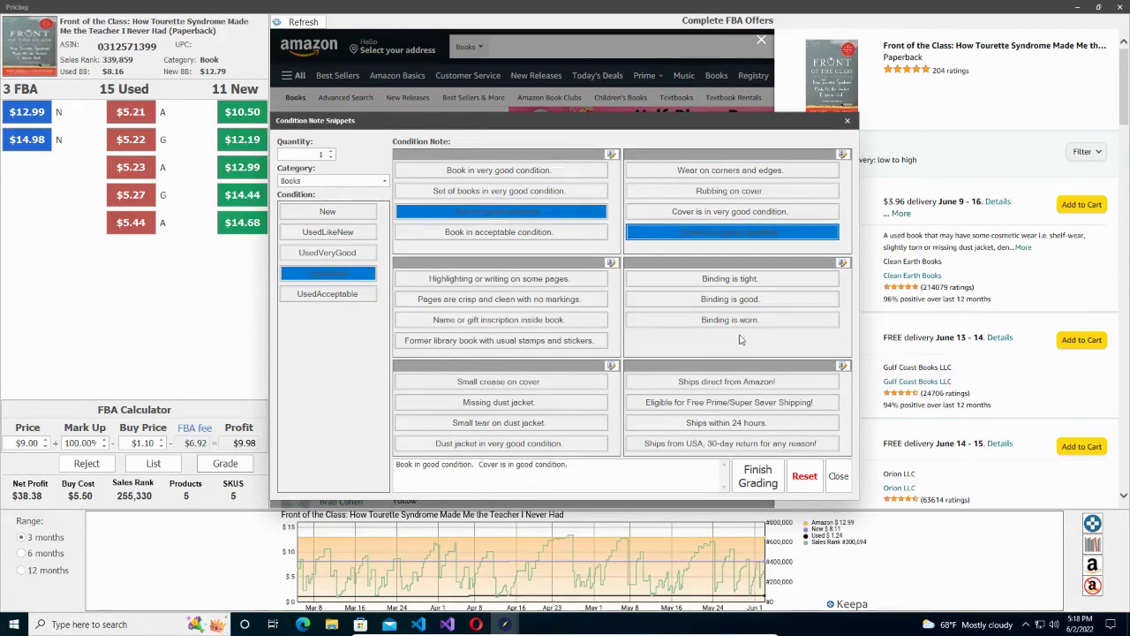
click(729, 300)
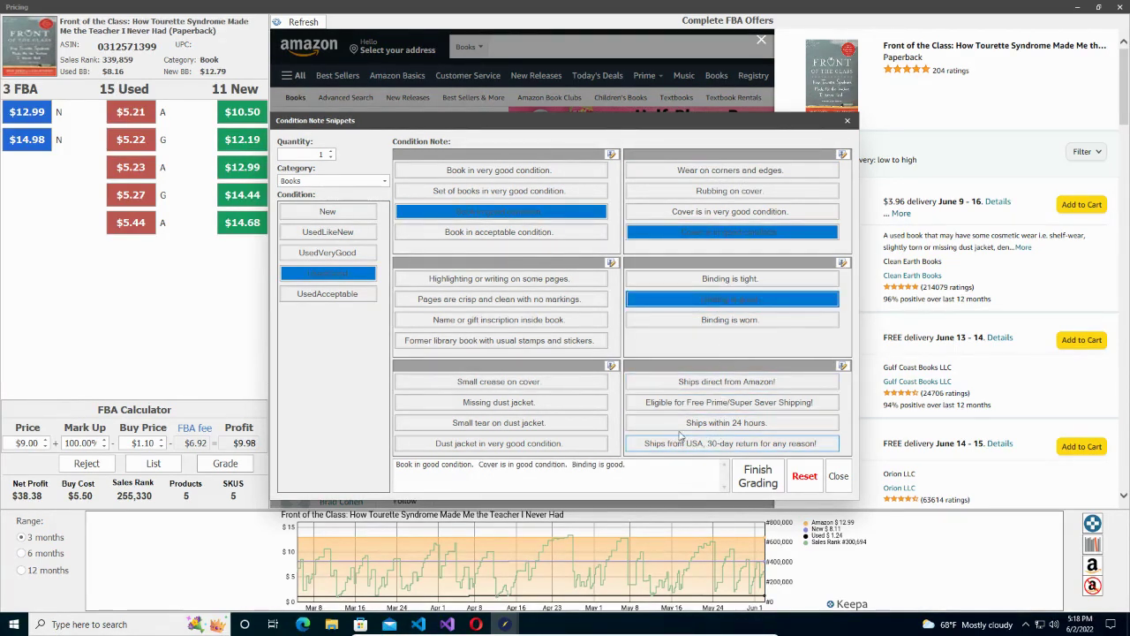
click(727, 382)
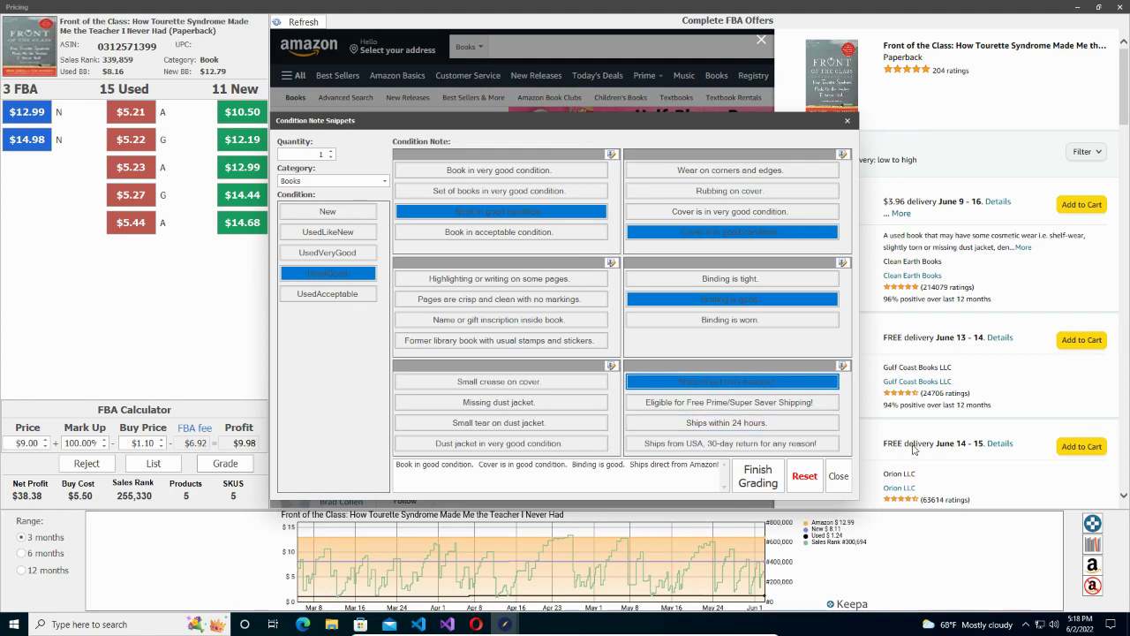
click(769, 485)
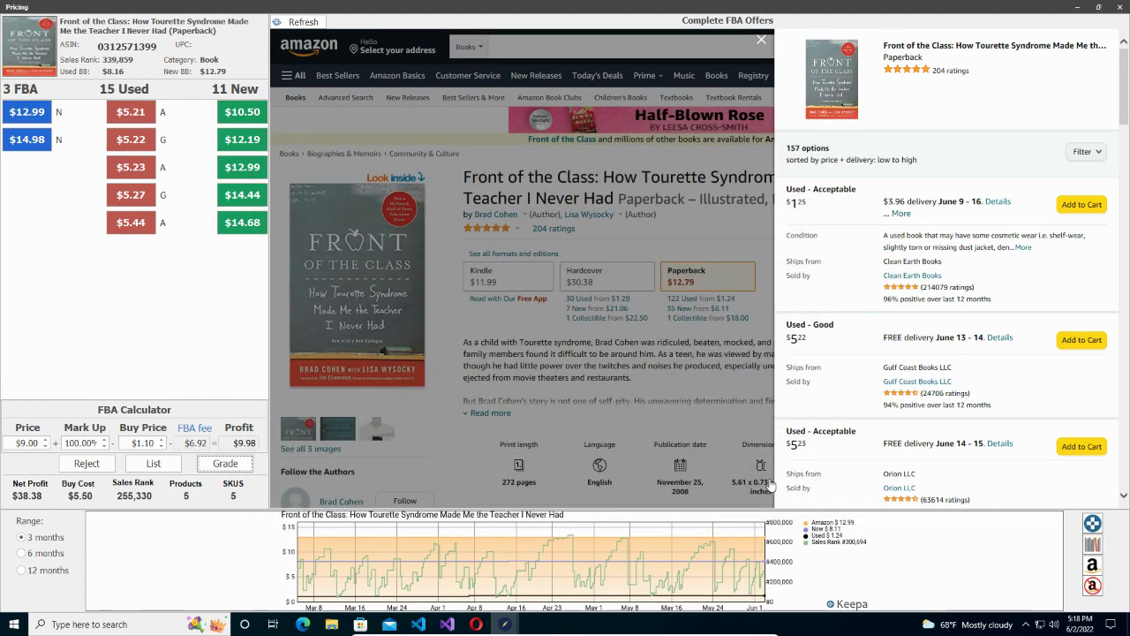
key(Return)
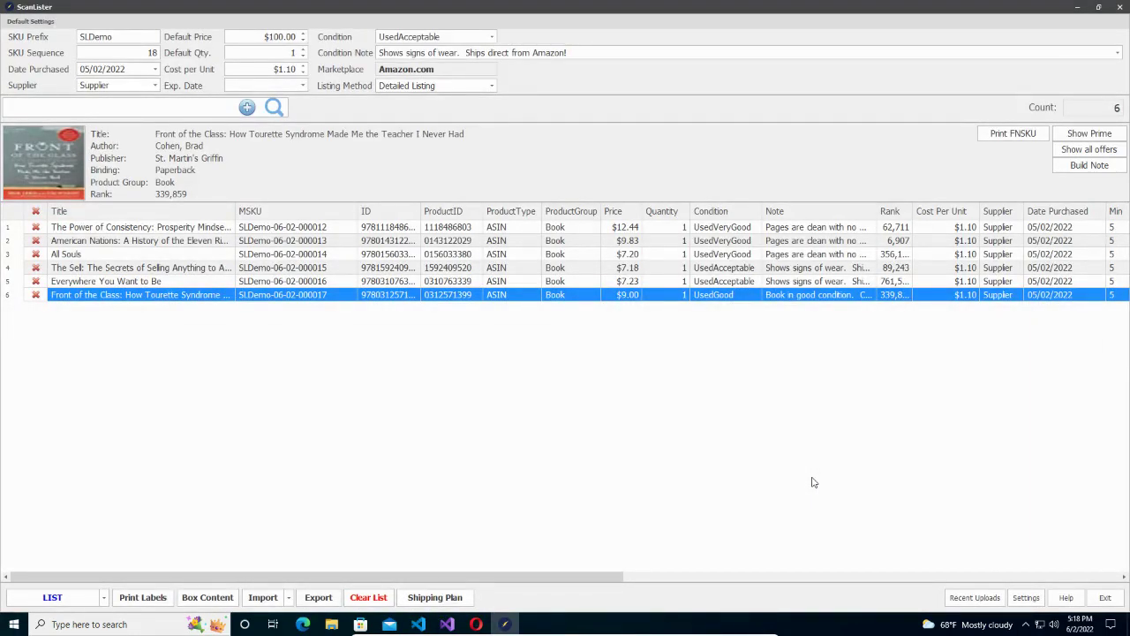
text(9780312571399)
key(Return)
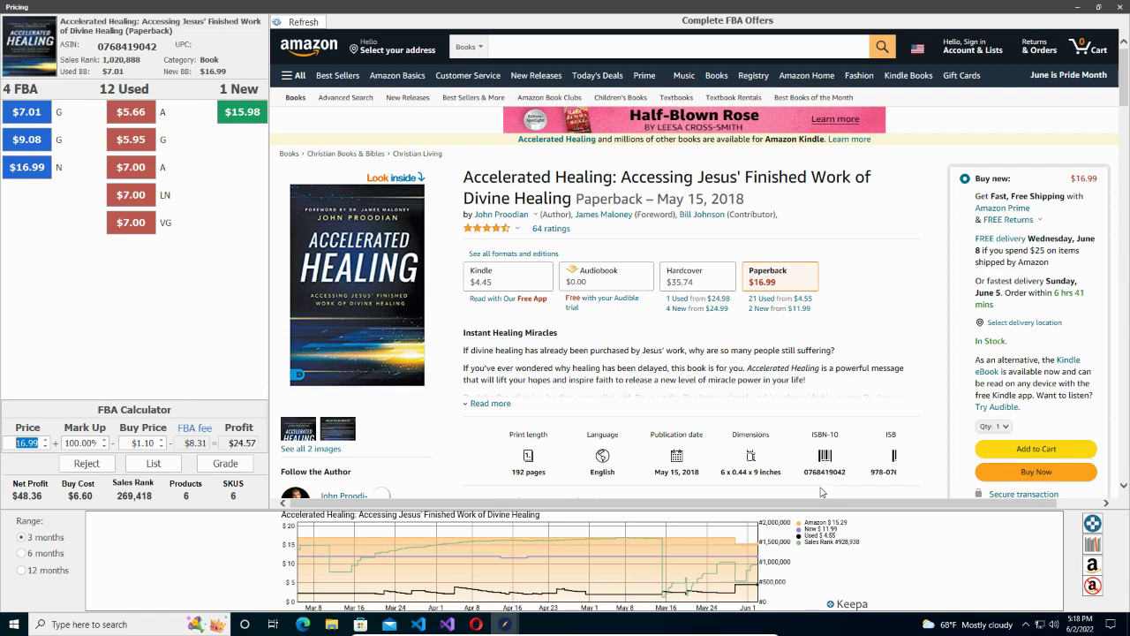
scroll(1038, 297, down, 8)
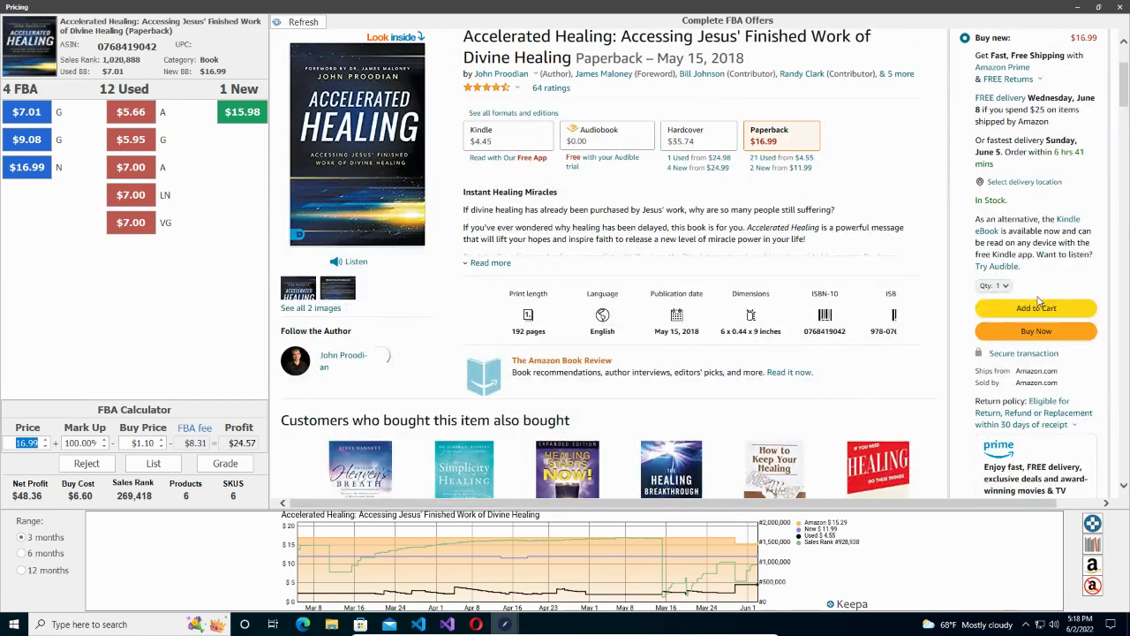
click(975, 258)
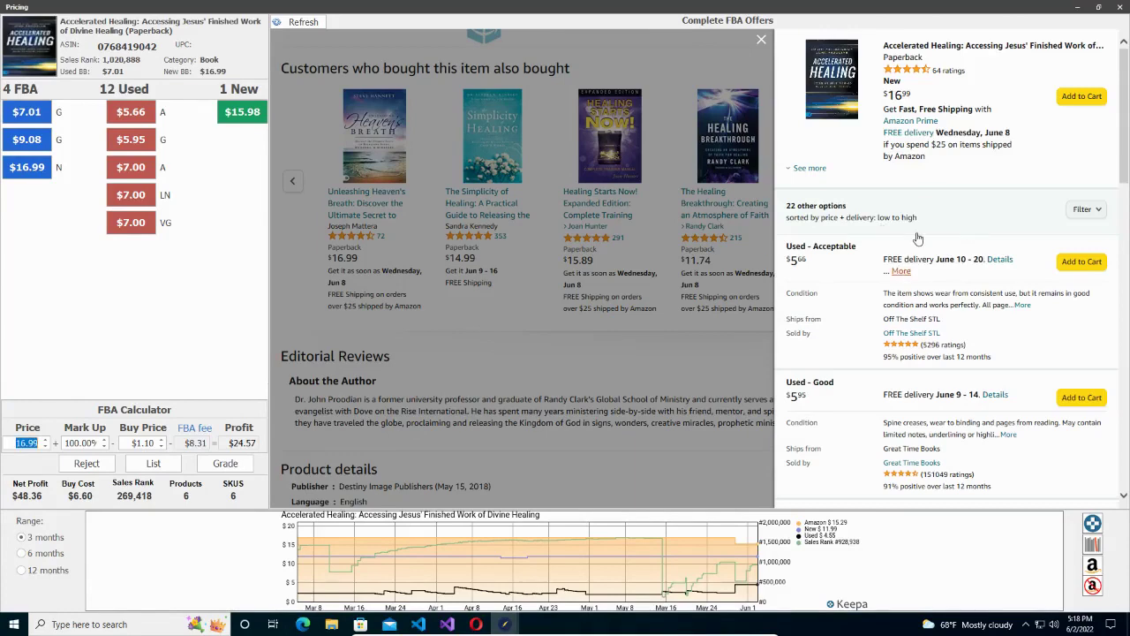
scroll(932, 236, down, 5)
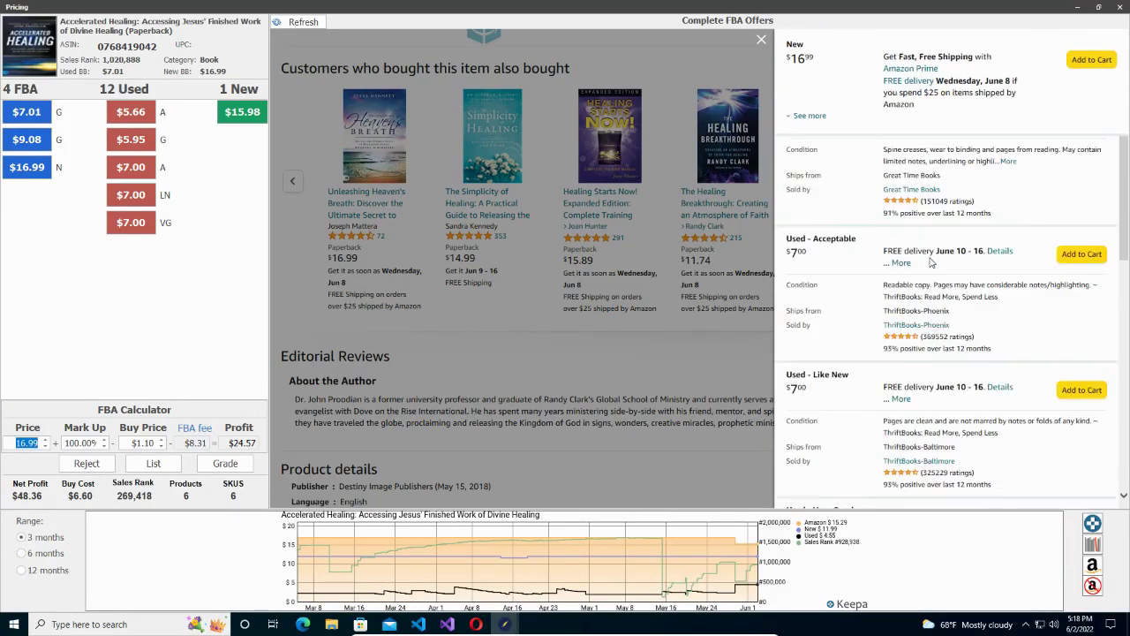
scroll(932, 261, down, 2)
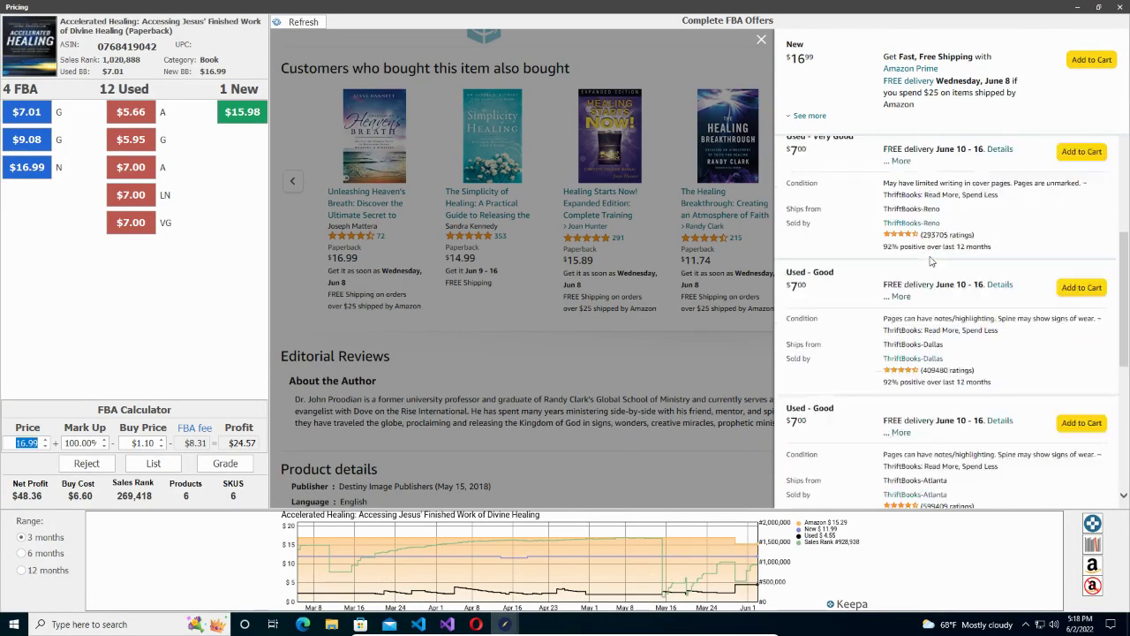
- Price the book at 9.00 and grade it UsedVeryGood with notes "Set of books in very good condition", "Binding is tight" and "Cover is in very good condition"
double_click(28, 445)
text(9.00)
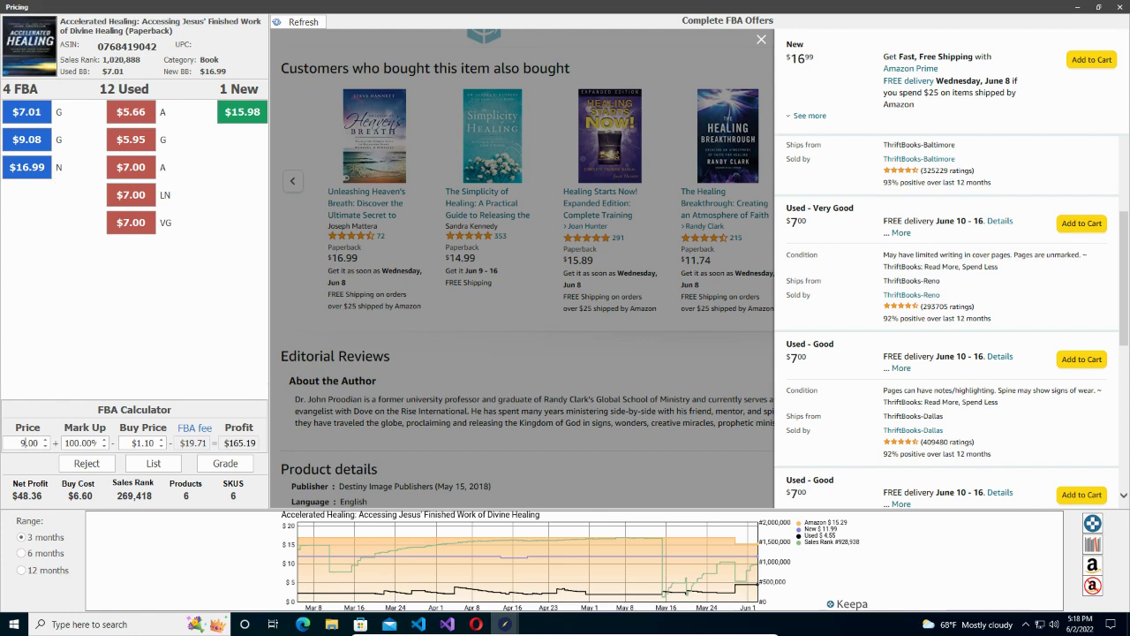
click(217, 466)
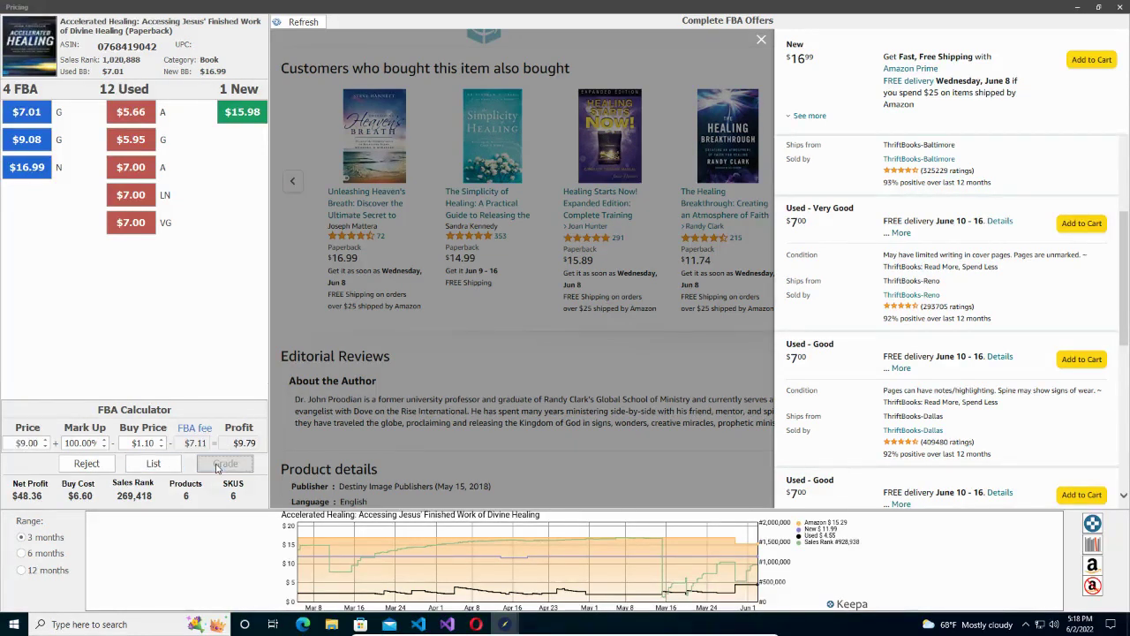
click(357, 273)
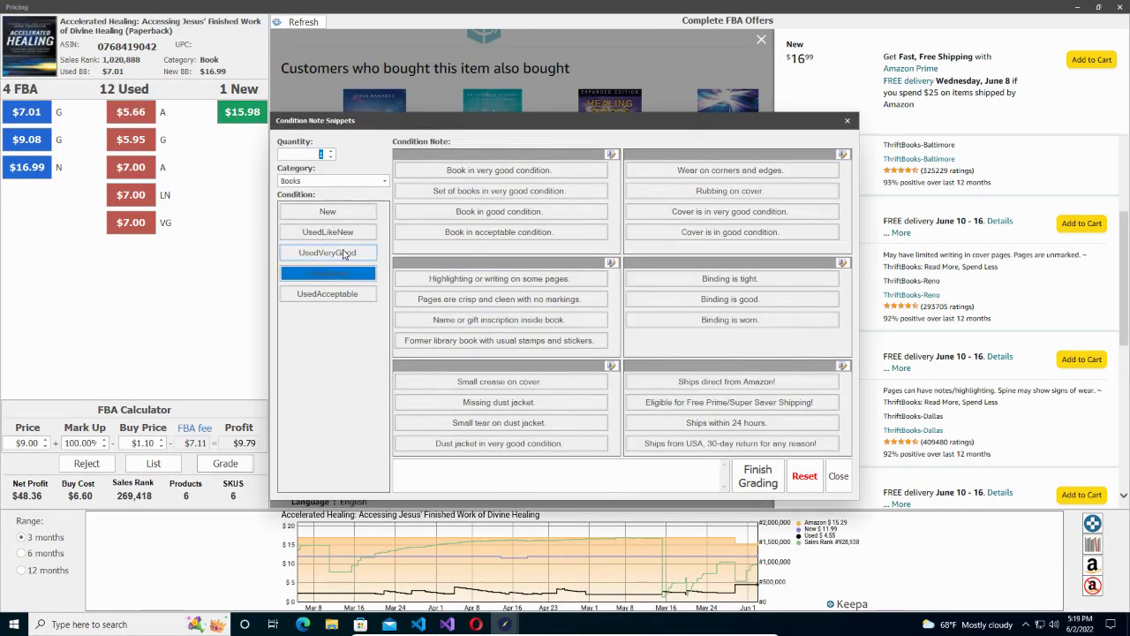
click(344, 253)
click(498, 190)
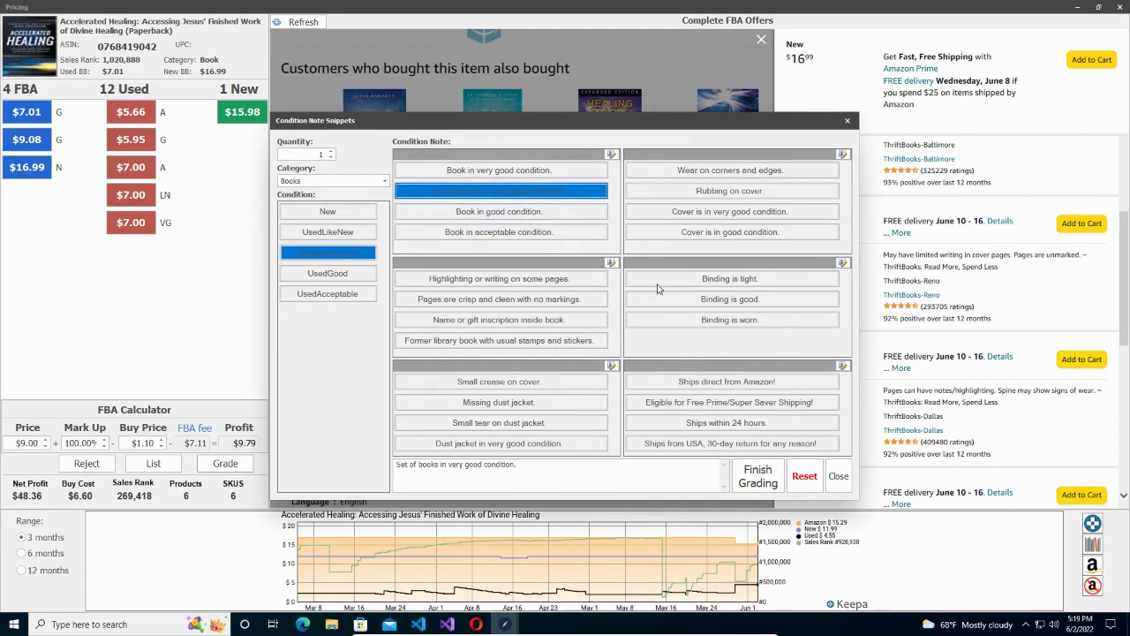
click(720, 279)
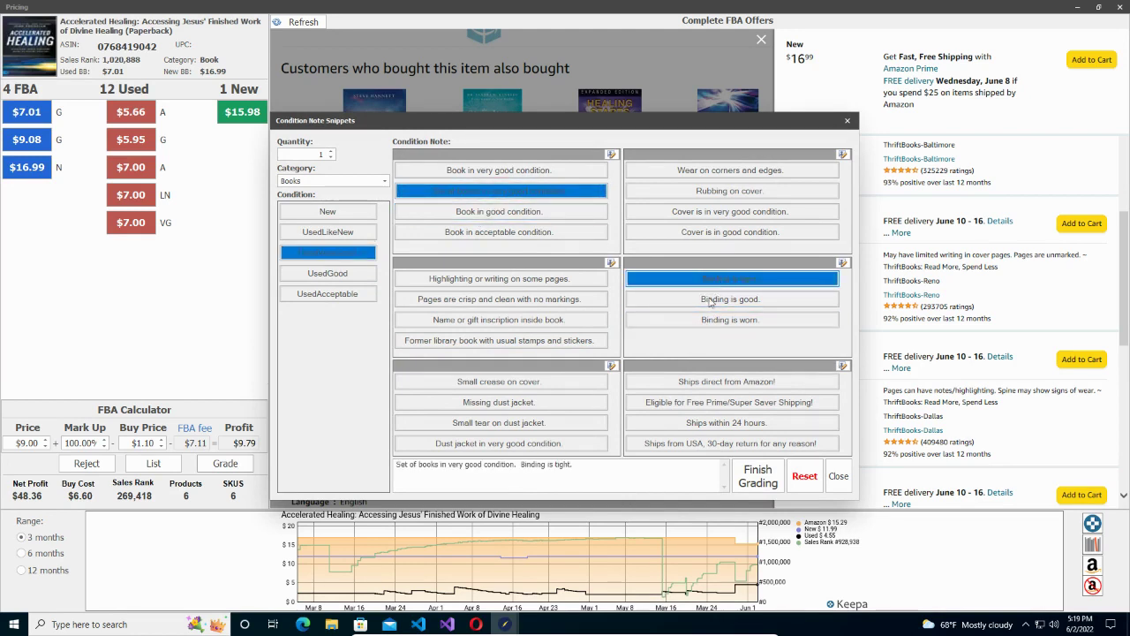
click(713, 214)
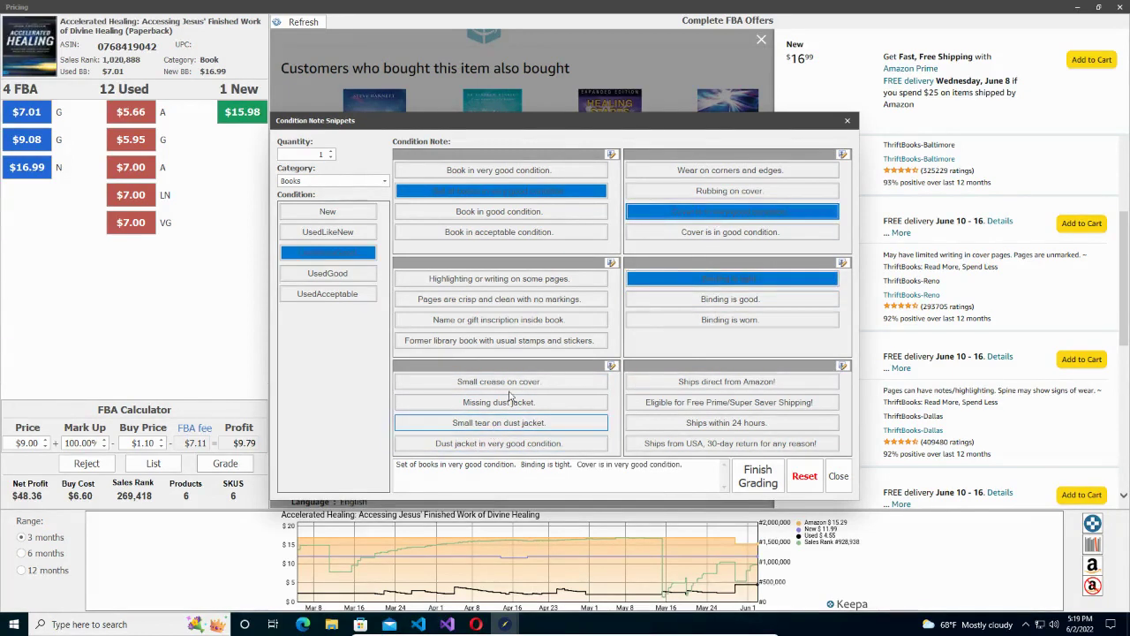
- View the editable list of crease and dust jacket note snippets, and finish grading "Accelerated Healing" to list it
click(610, 366)
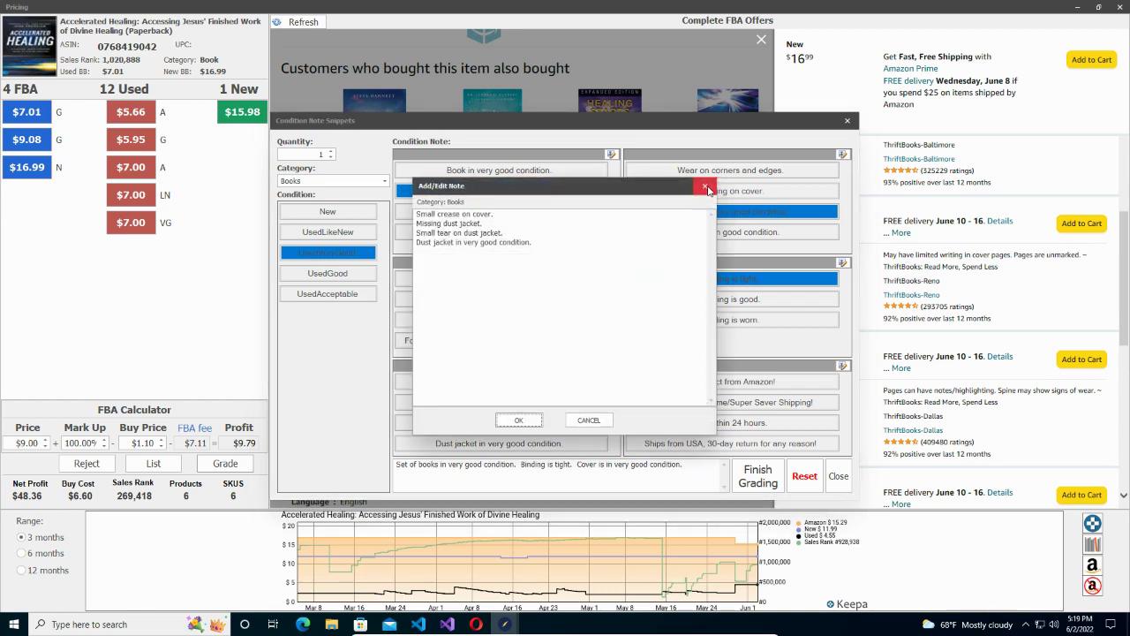
click(707, 190)
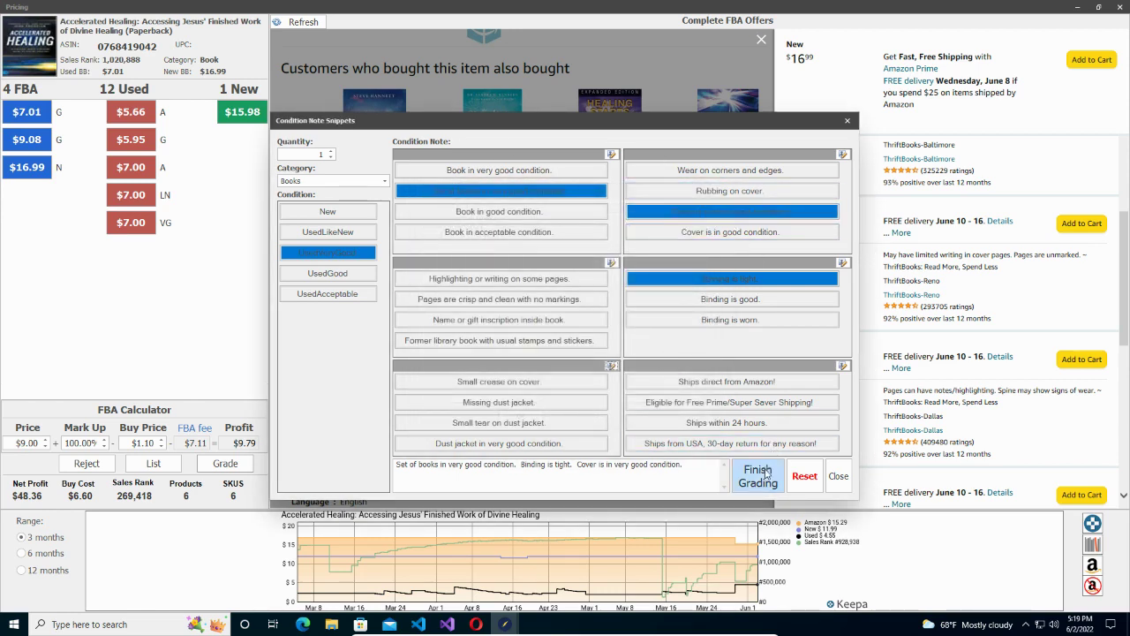
drag(415, 465, 713, 472)
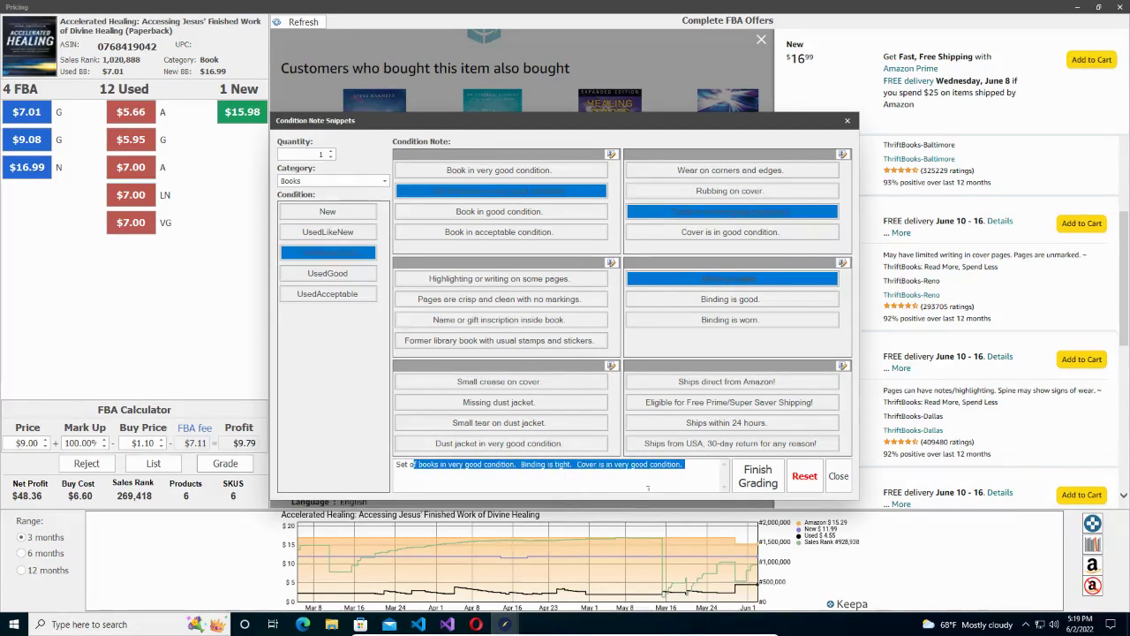
click(760, 482)
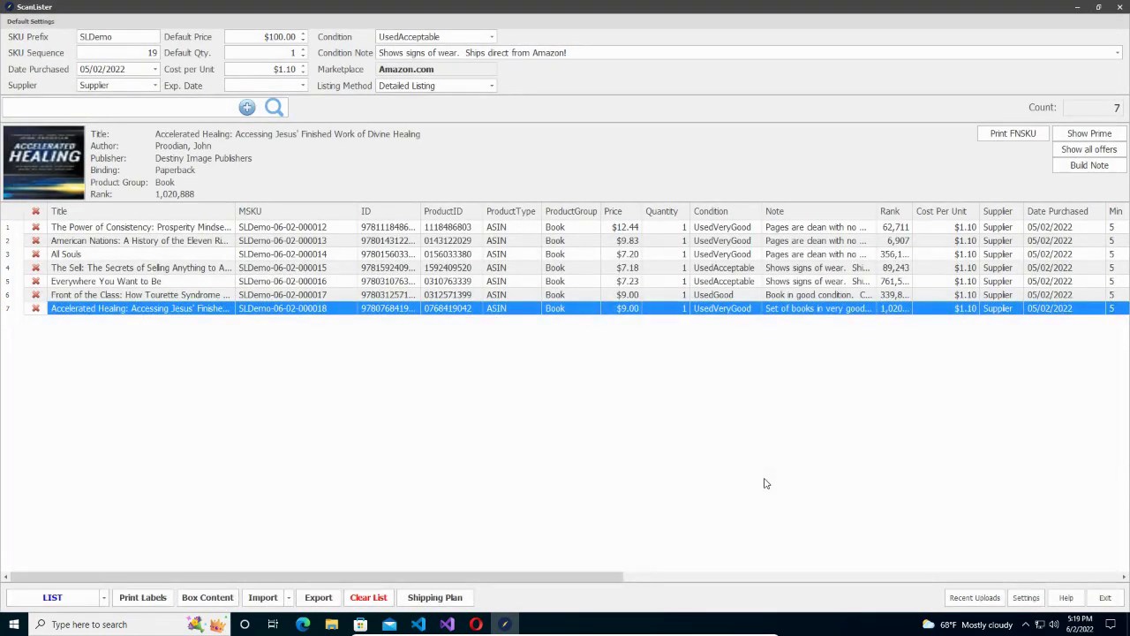
text(9780768419042)
key(Return)
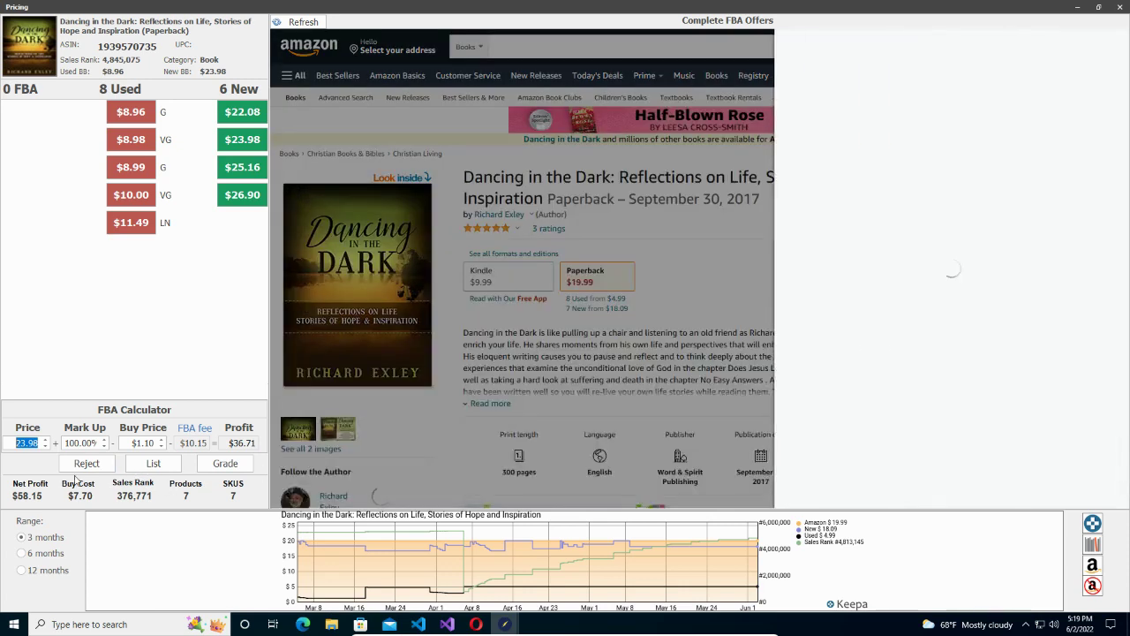
click(228, 465)
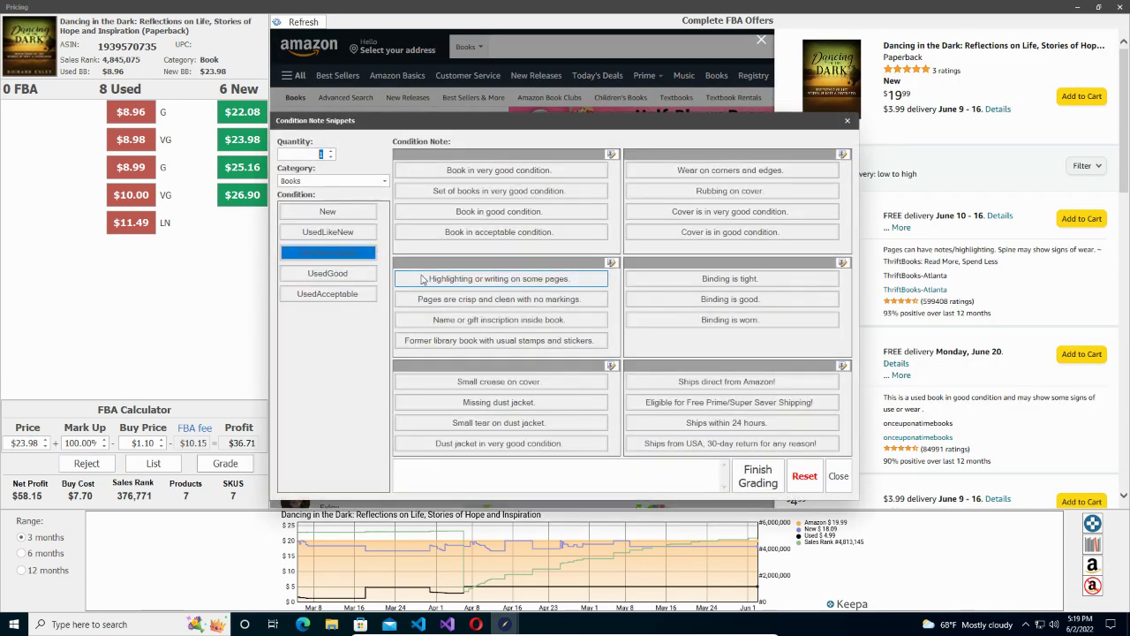
click(346, 234)
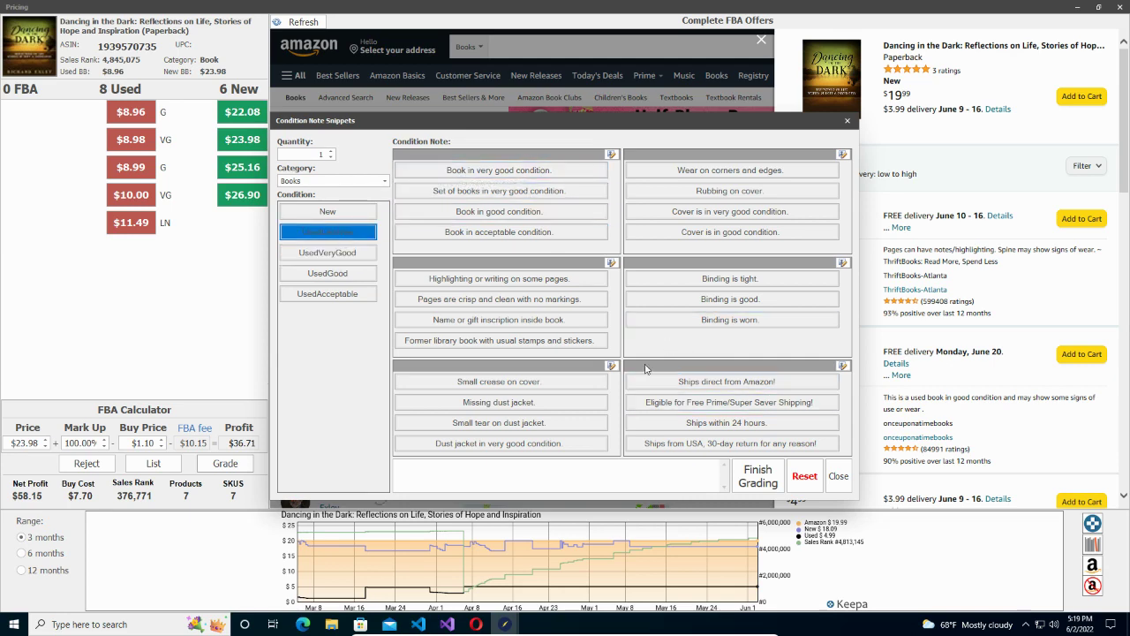
click(759, 480)
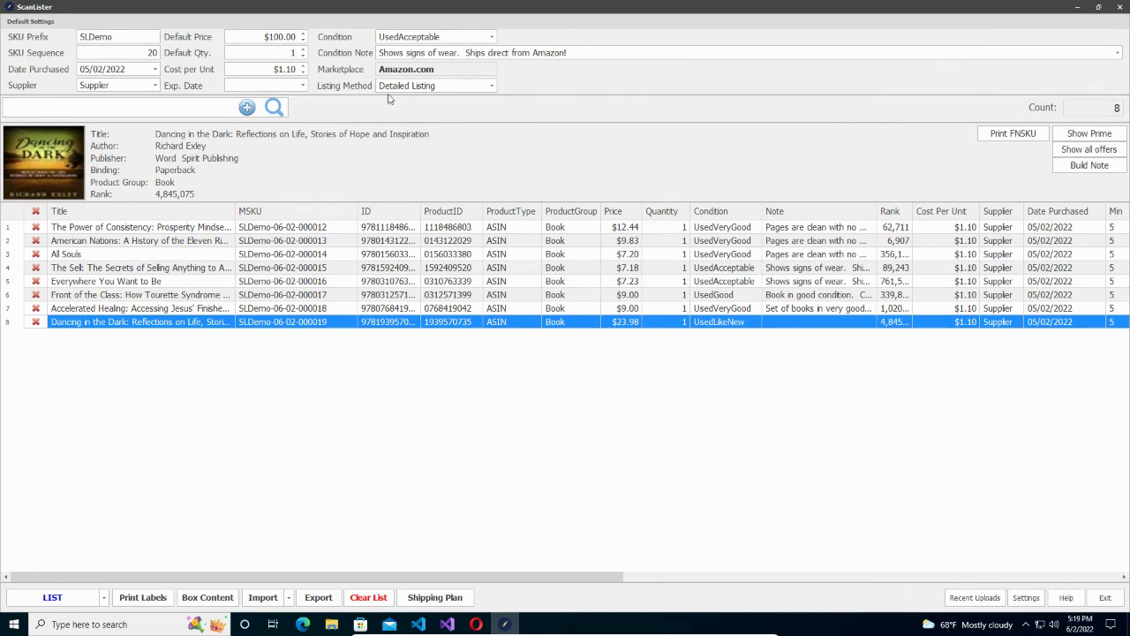
- Set the listing method to Bulk Listing and the default condition to UsedVeryGood
click(491, 86)
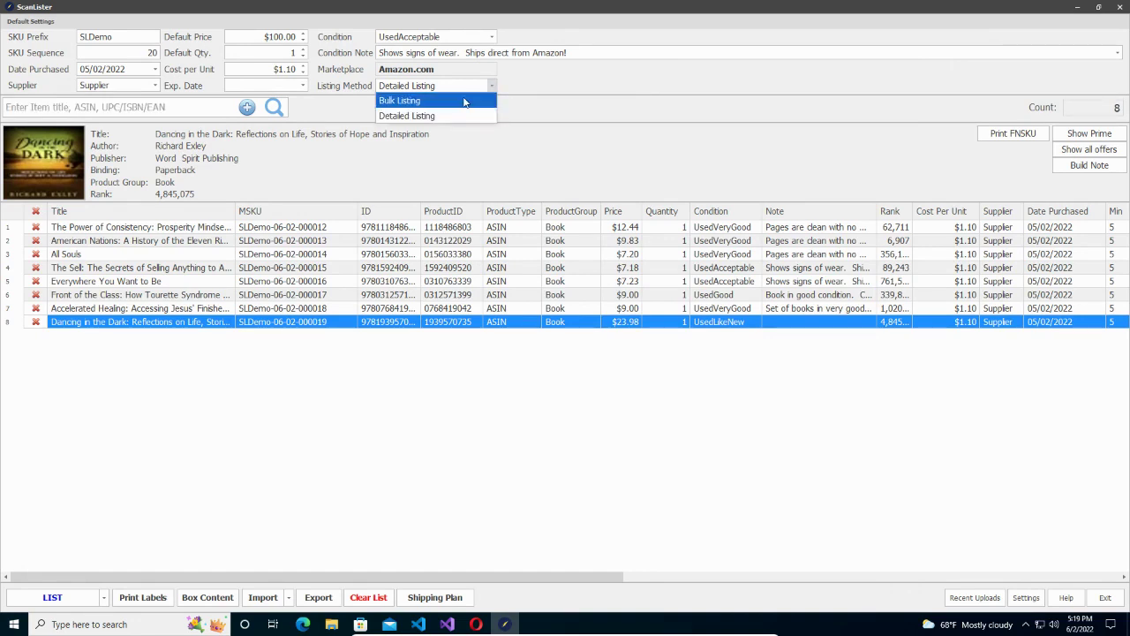
click(464, 100)
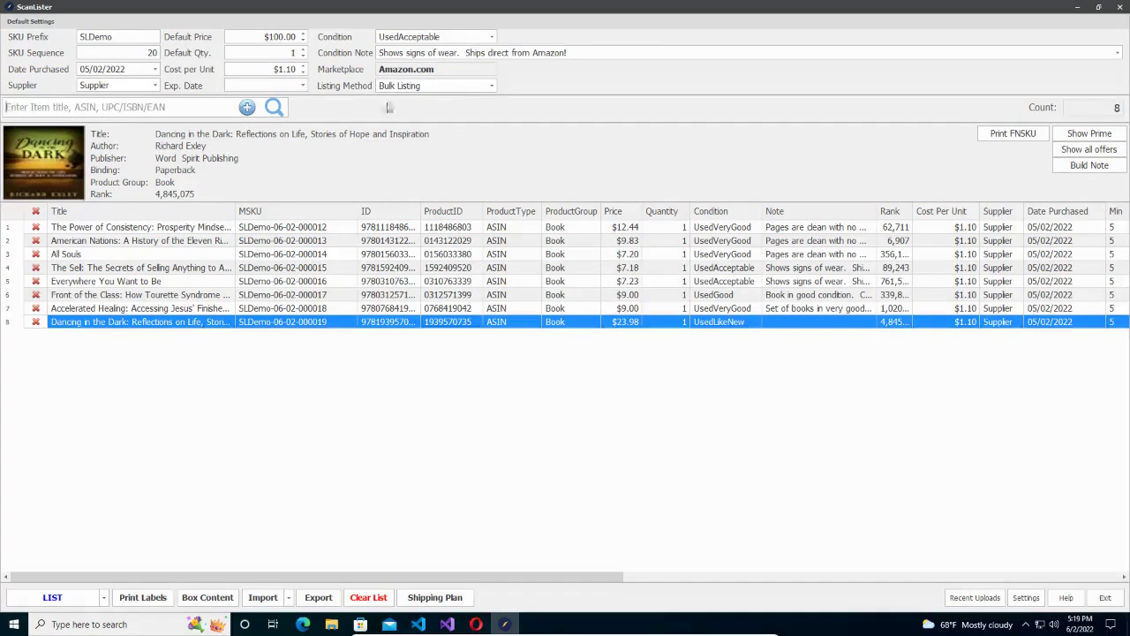
click(137, 105)
click(435, 39)
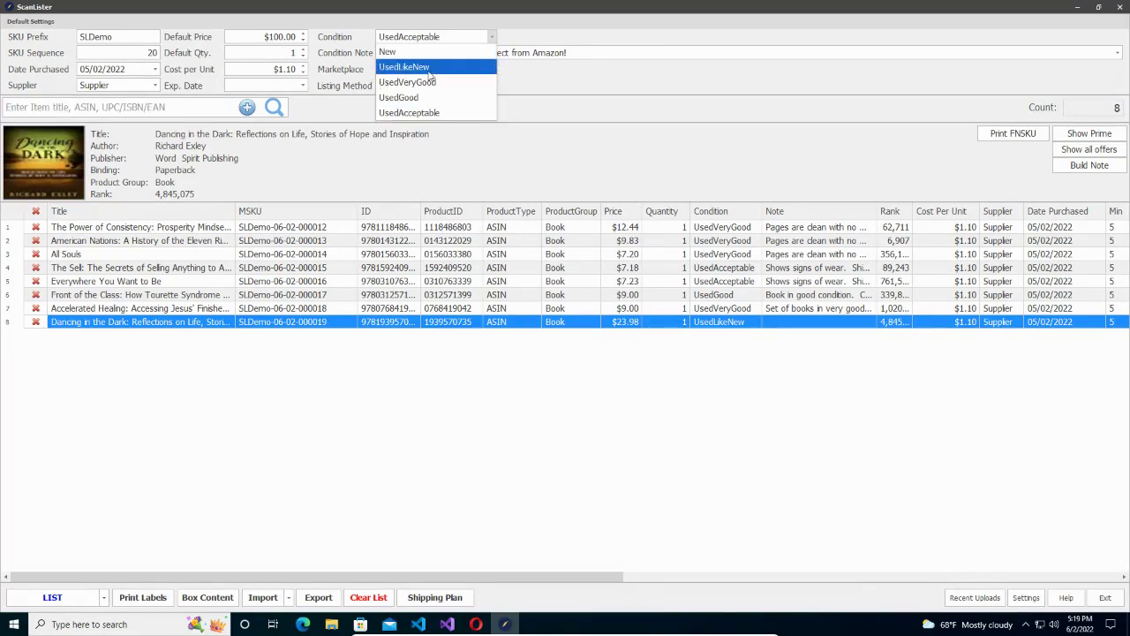
click(429, 81)
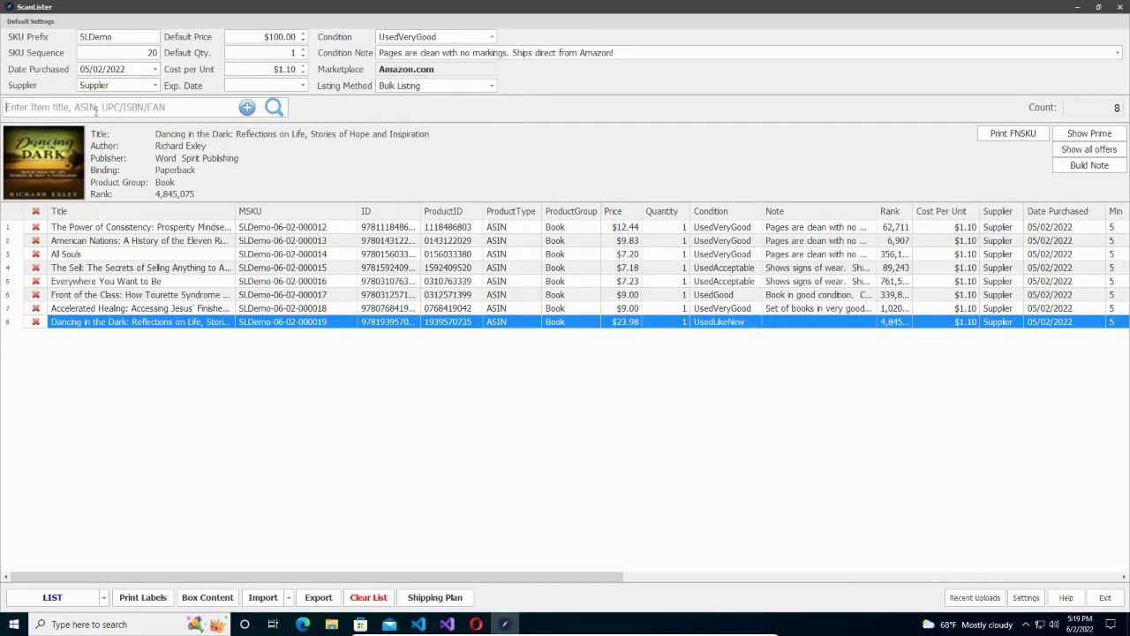
click(97, 108)
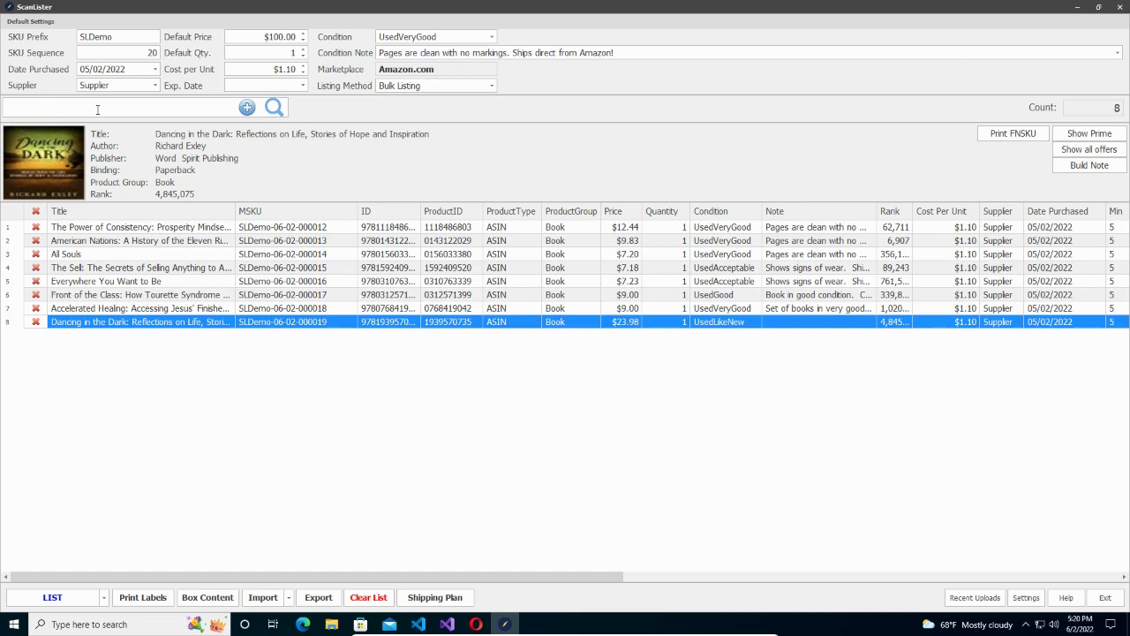
text(9780521578431)
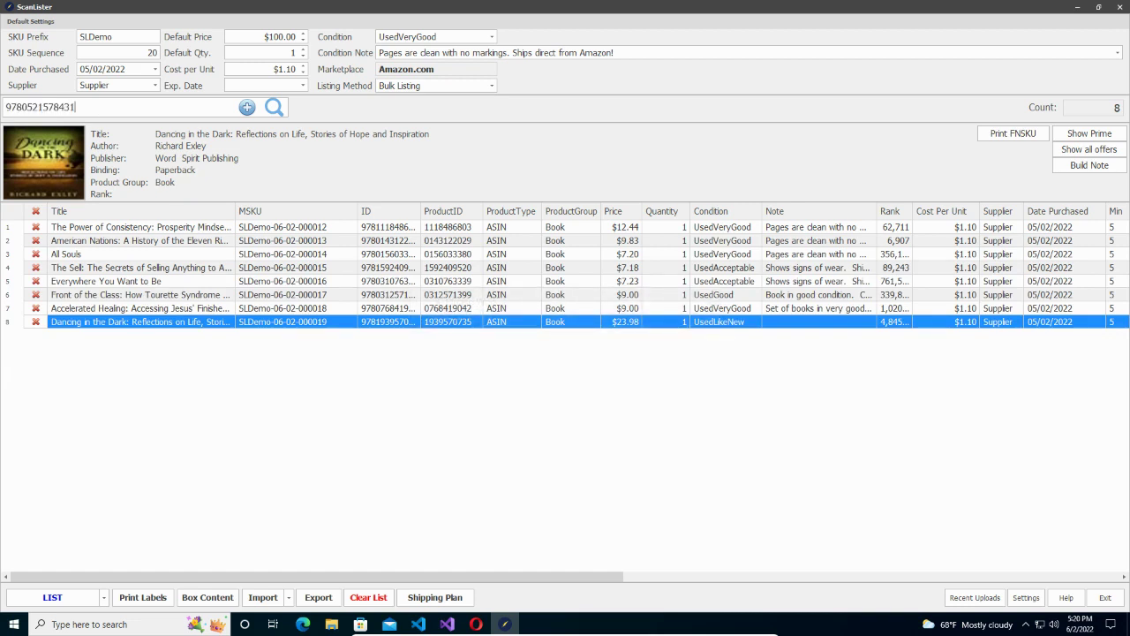
key(Return)
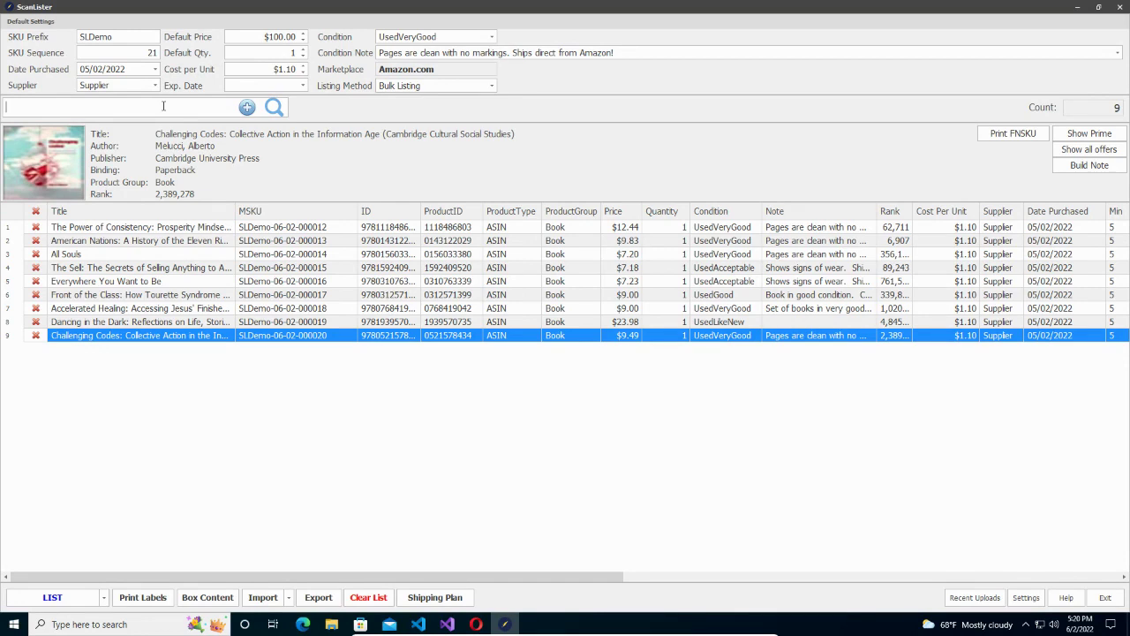
text(9781516909667)
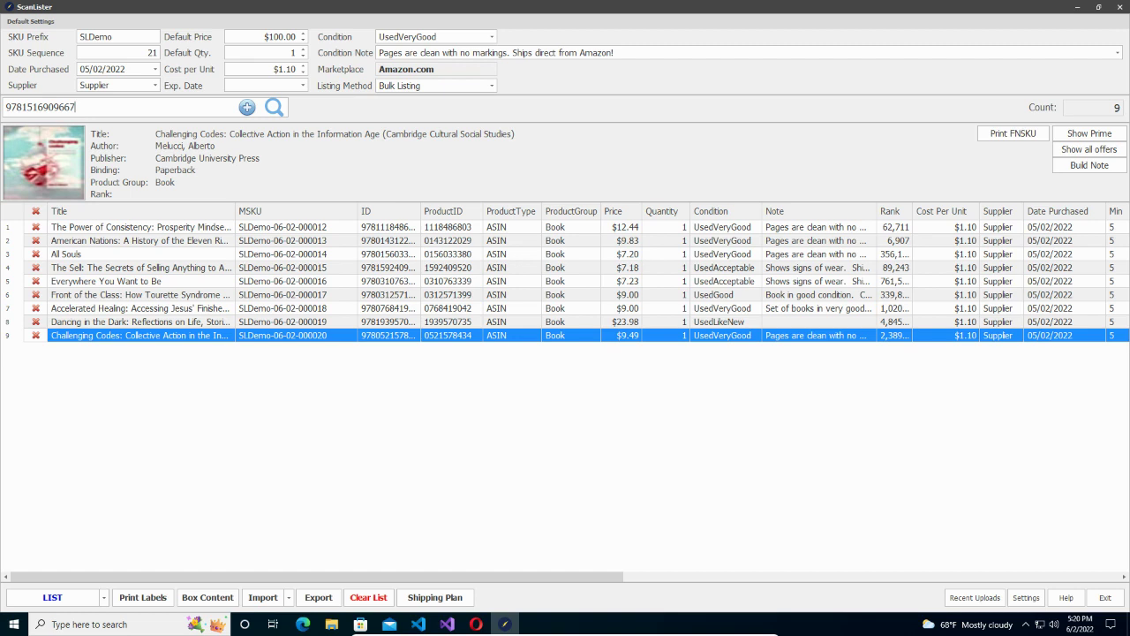
key(Return)
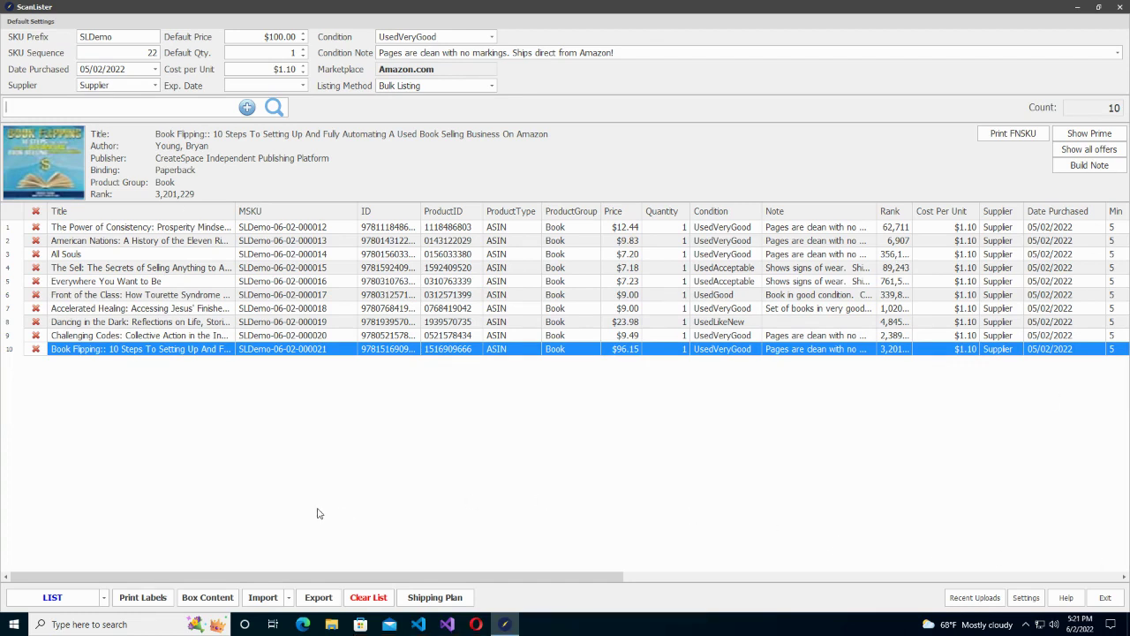
- Preview the shipment for the listed books and create it
click(103, 599)
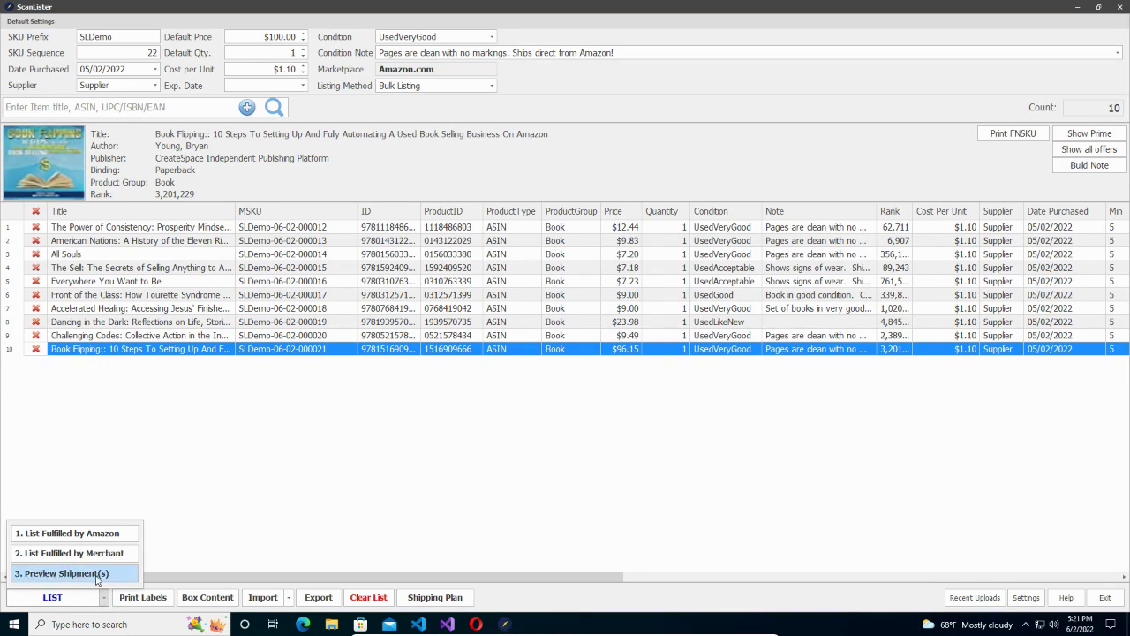
click(74, 576)
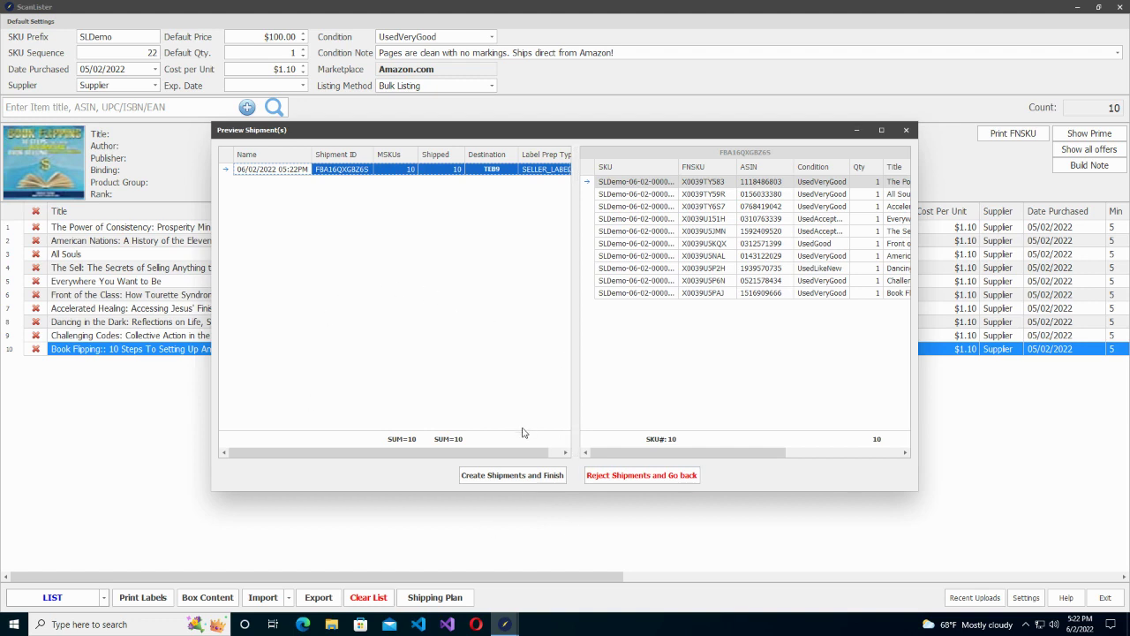
click(513, 477)
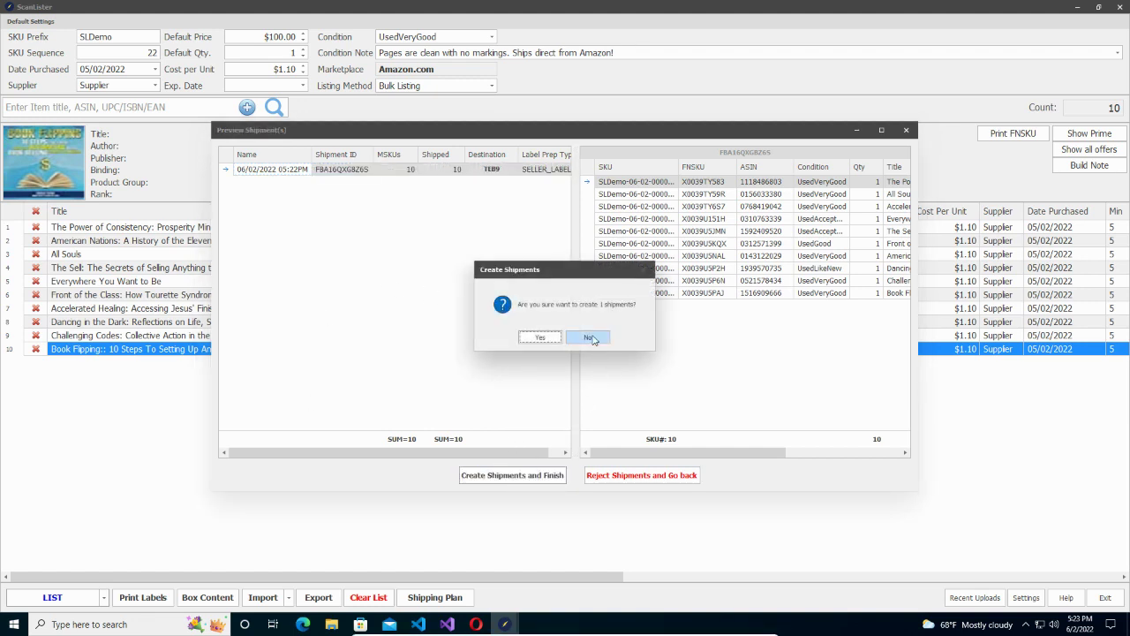
click(547, 339)
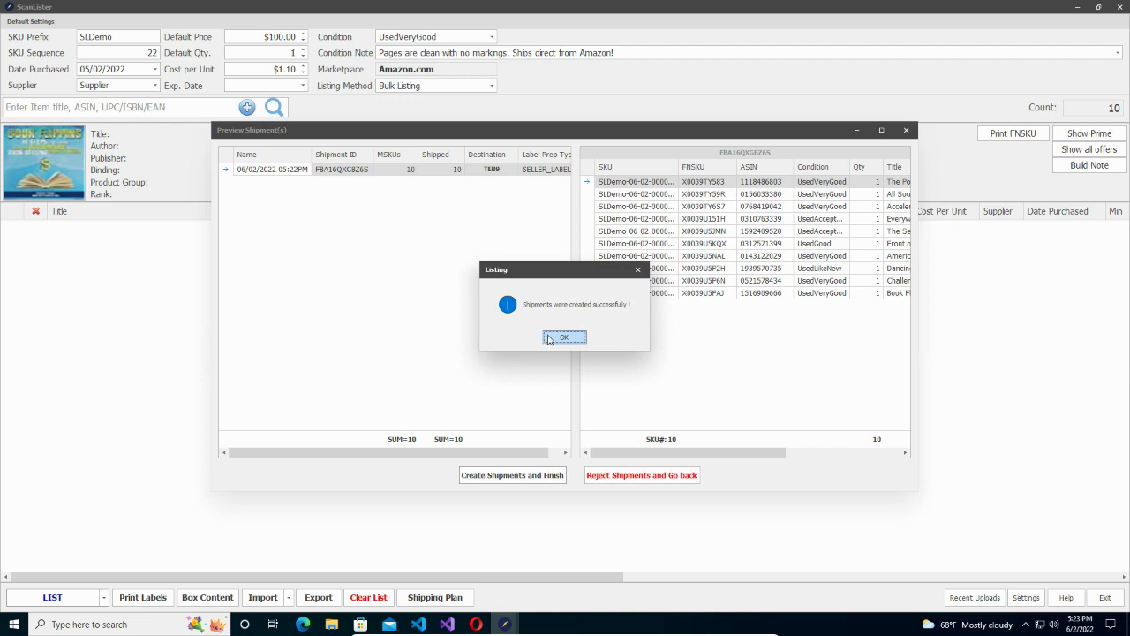
click(562, 337)
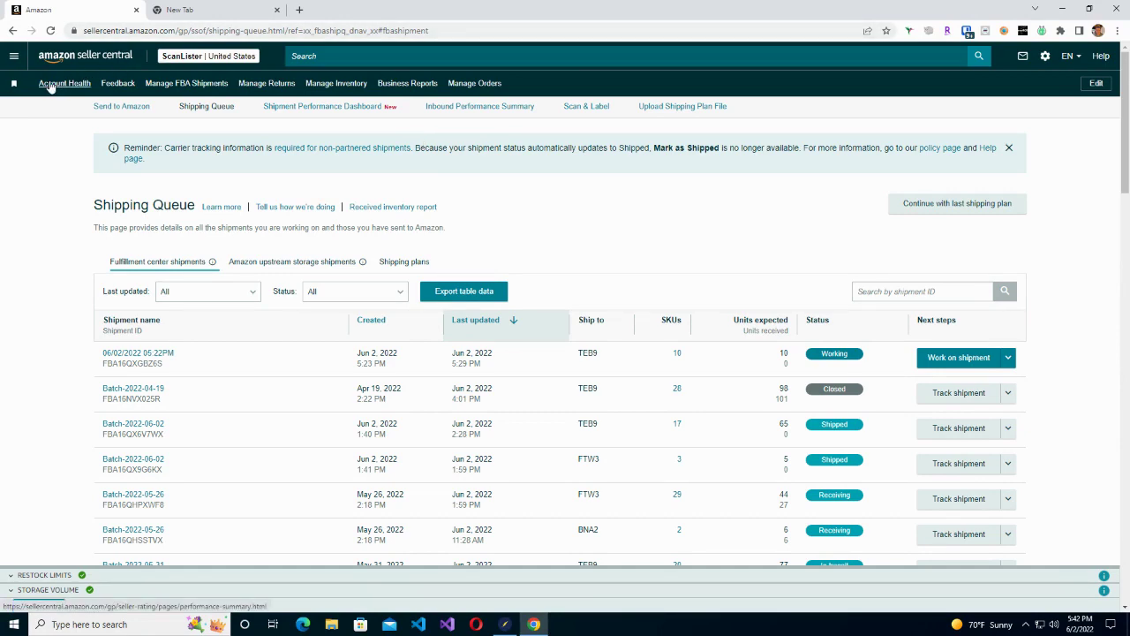
click(13, 57)
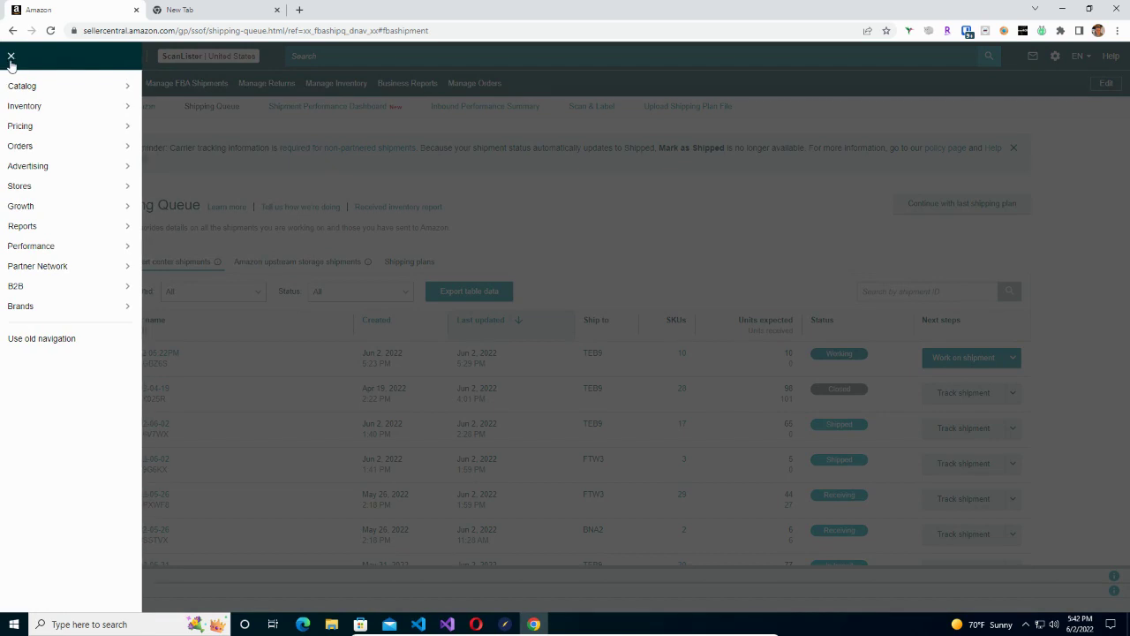
click(615, 188)
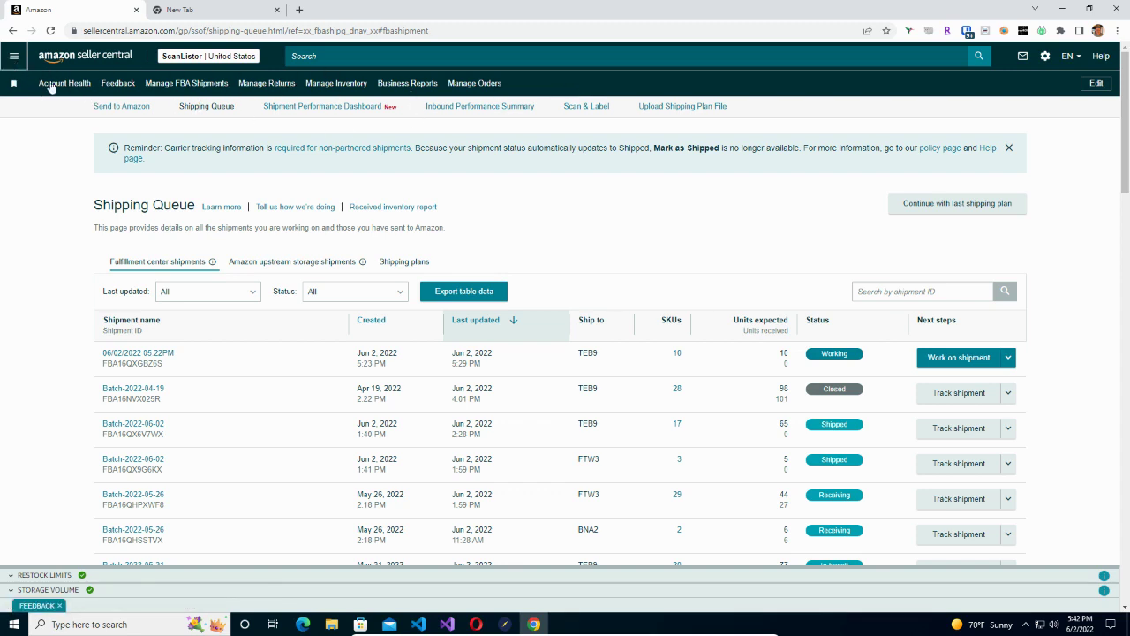
- Open the Manage FBA Shipments page and start working on the shipment named 06/02/2022 05:22PM
click(12, 58)
mouse_move(25, 111)
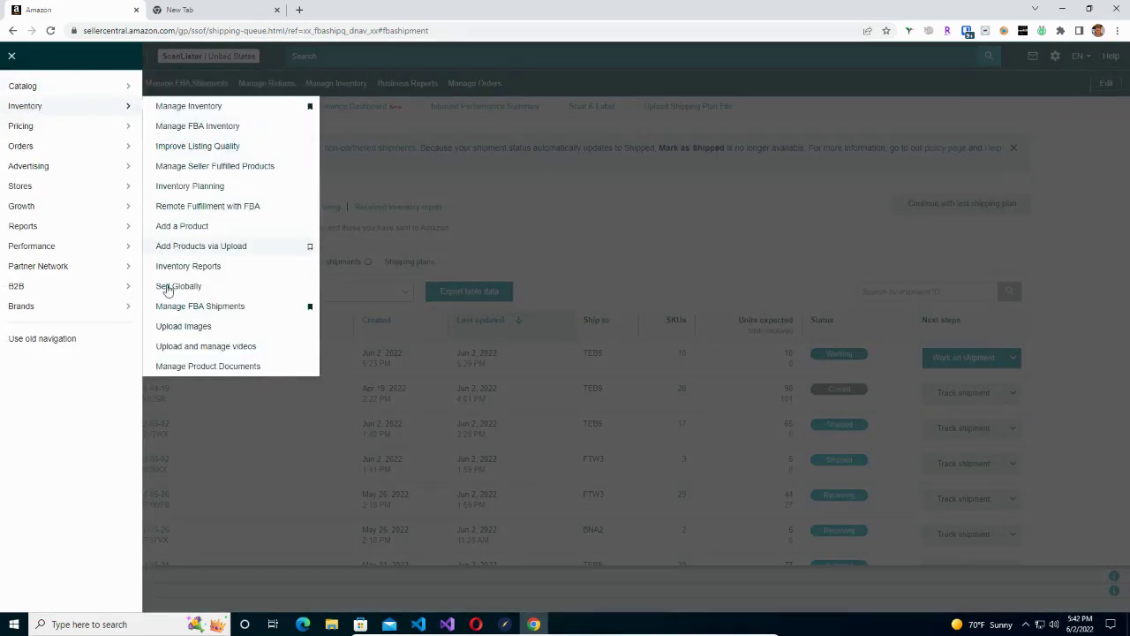
click(184, 307)
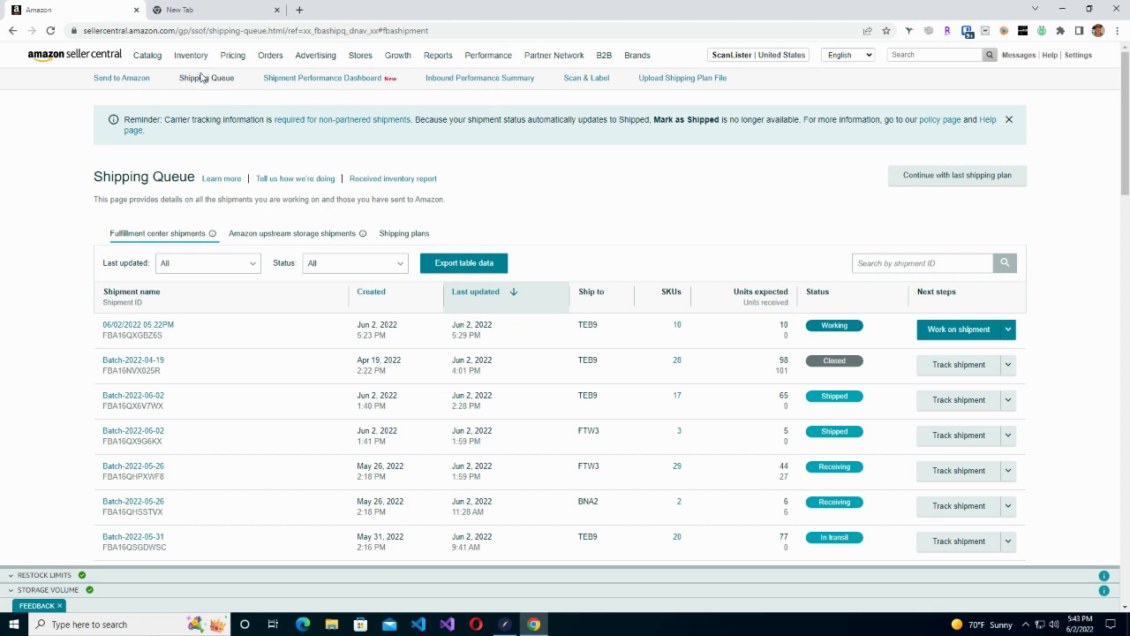
mouse_move(202, 60)
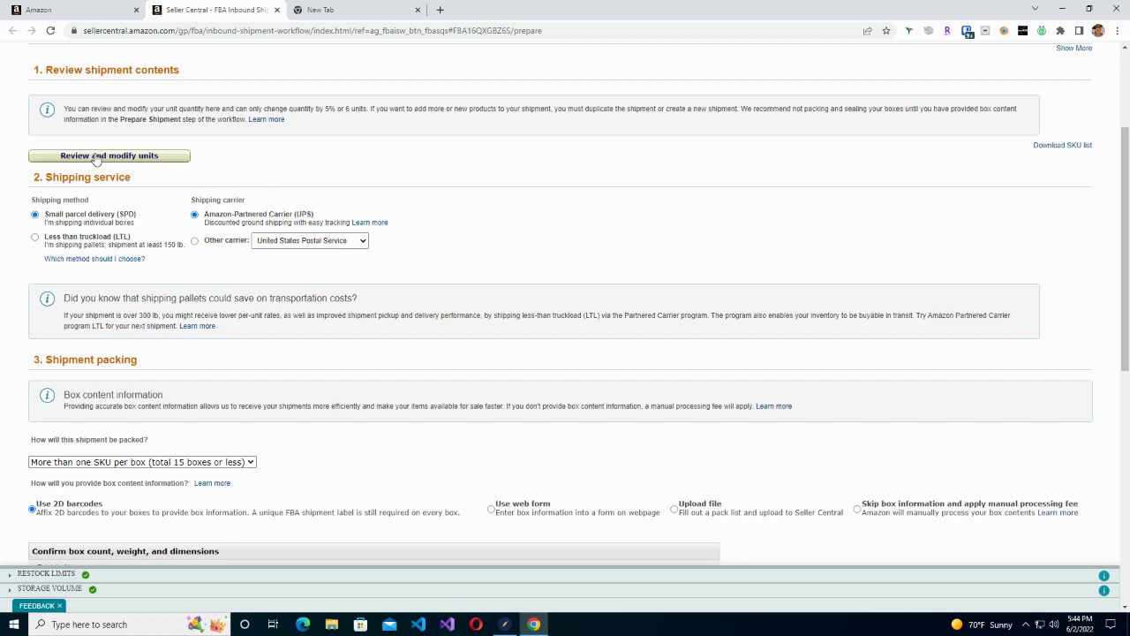
- Review the units in the shipment and the item label format options, then collapse the unit list
click(163, 157)
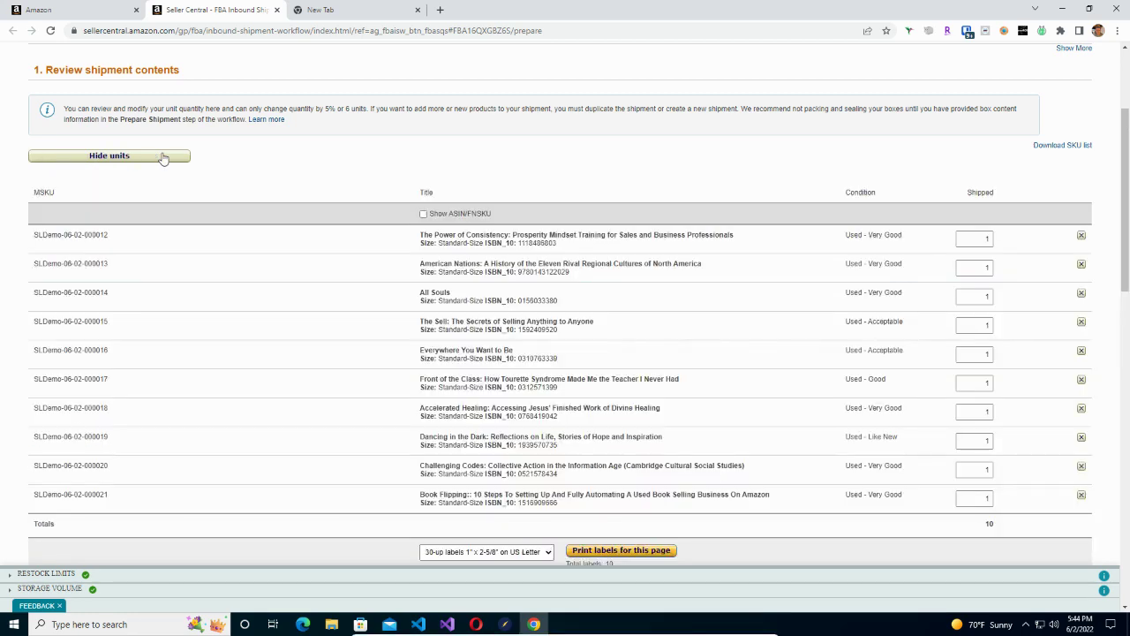
scroll(701, 323, down, 3)
scroll(730, 353, up, 1)
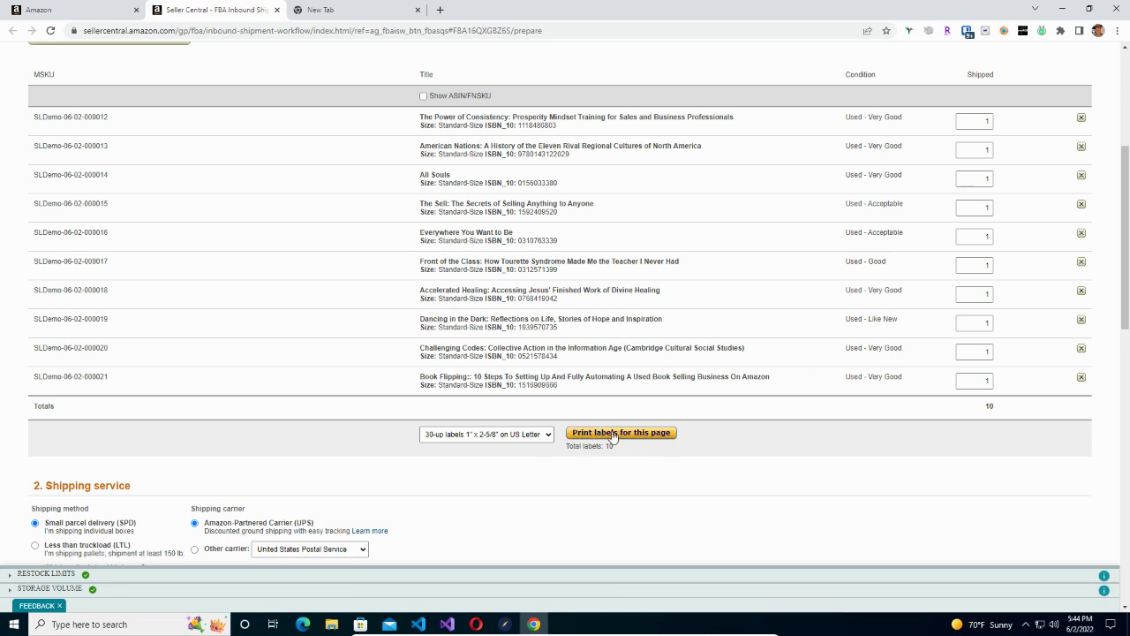
click(532, 437)
click(660, 512)
scroll(622, 430, up, 3)
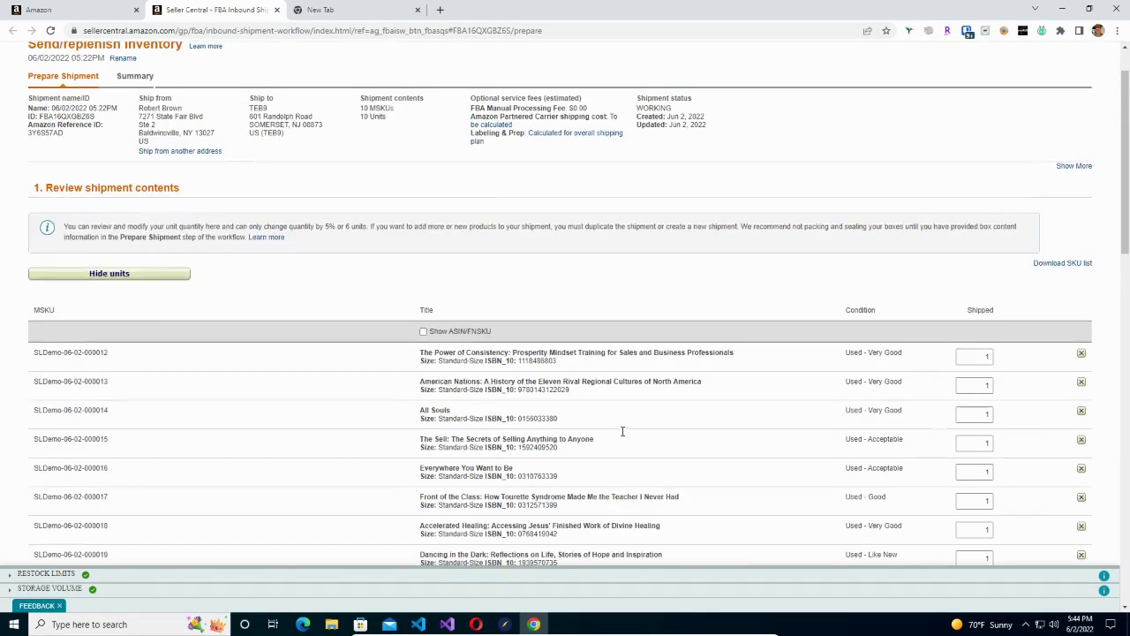
click(147, 274)
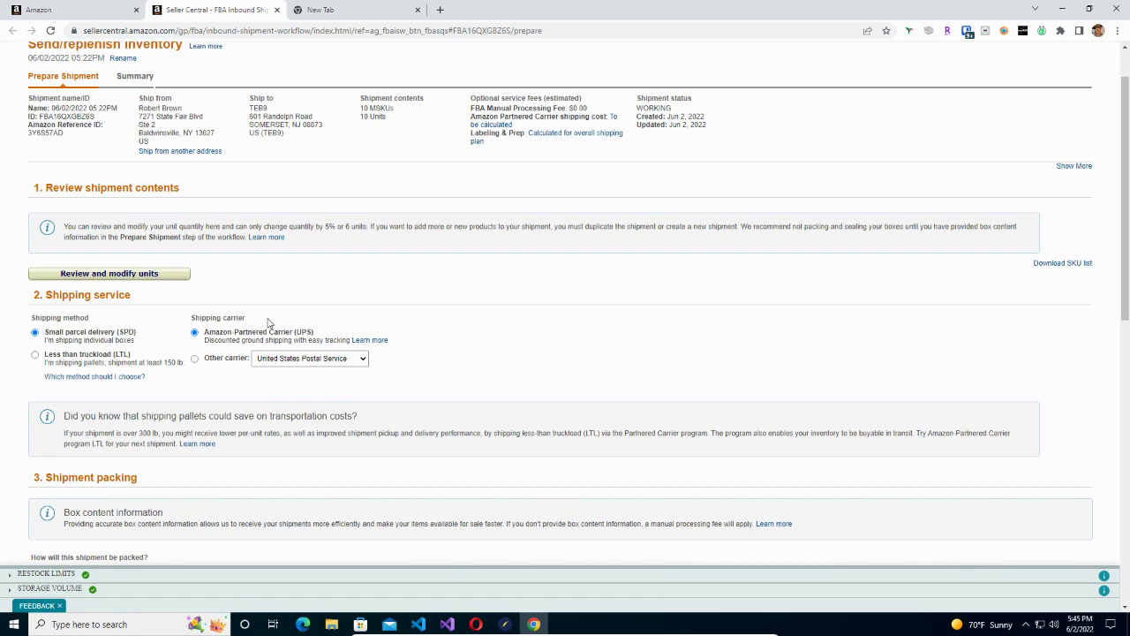
- Enter a weight of 1 lb and dimensions of 12 x 12 x 12 in. for box 1 under shipment packing
scroll(327, 327, down, 5)
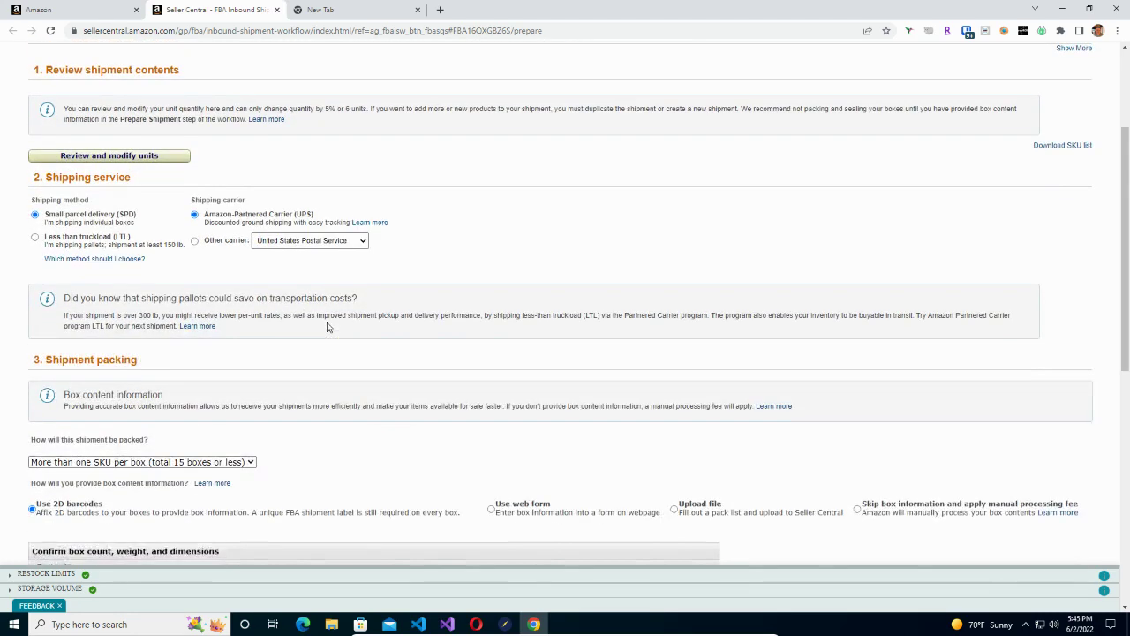
scroll(327, 327, down, 1)
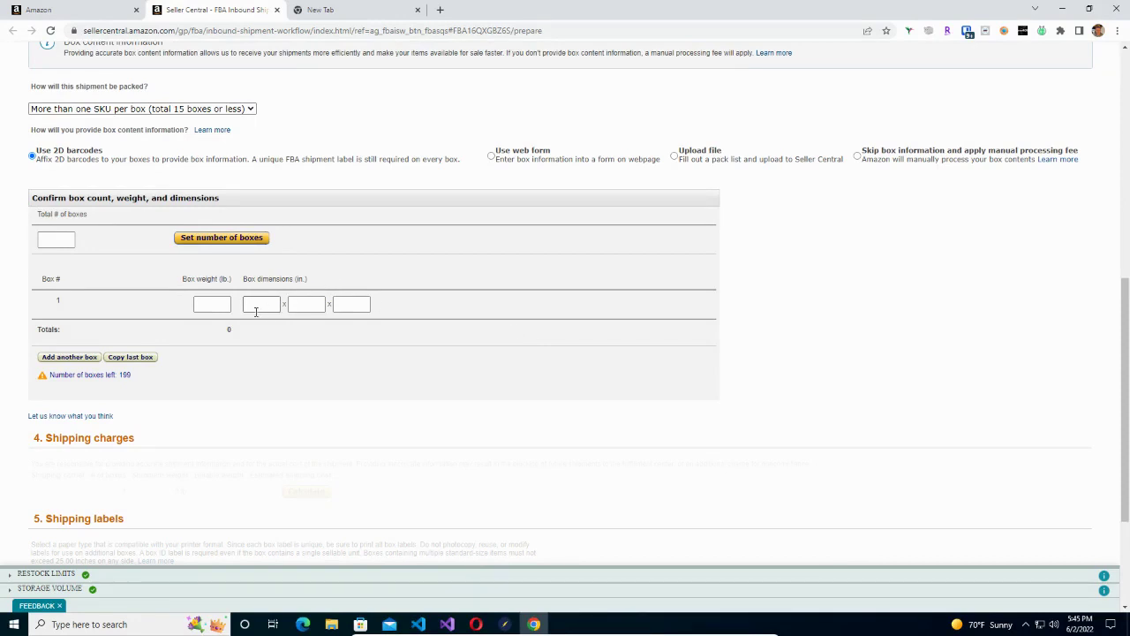
click(212, 305)
key(Tab)
key(Tab)
text(12)
key(Tab)
text(12)
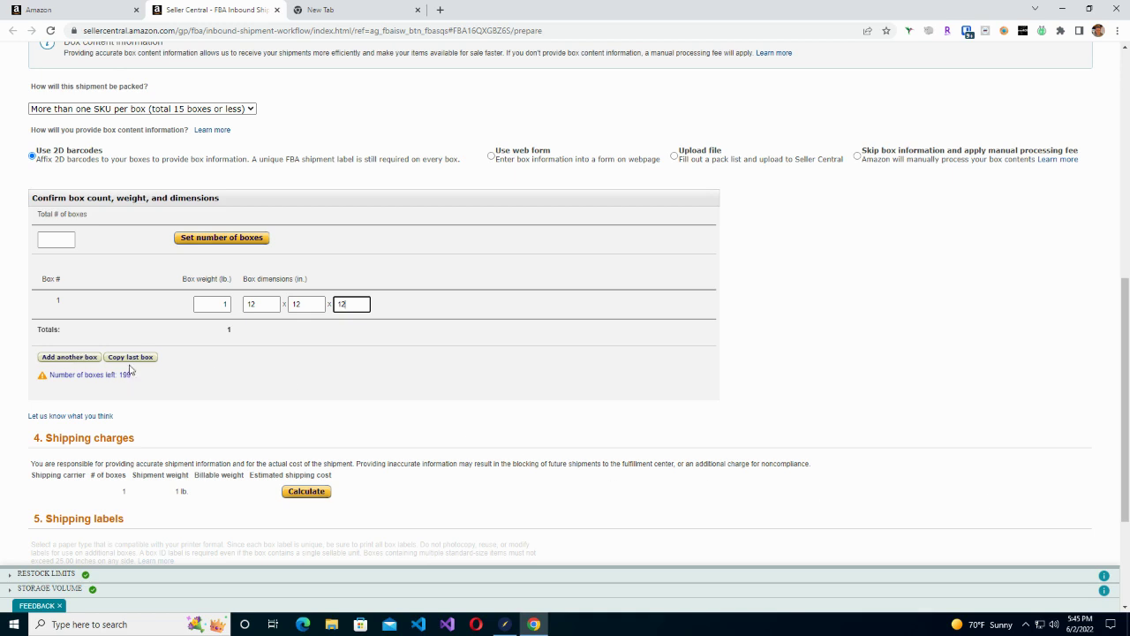
- Correct the weight of box 1 to 12 lb
click(257, 303)
key(shift+Tab)
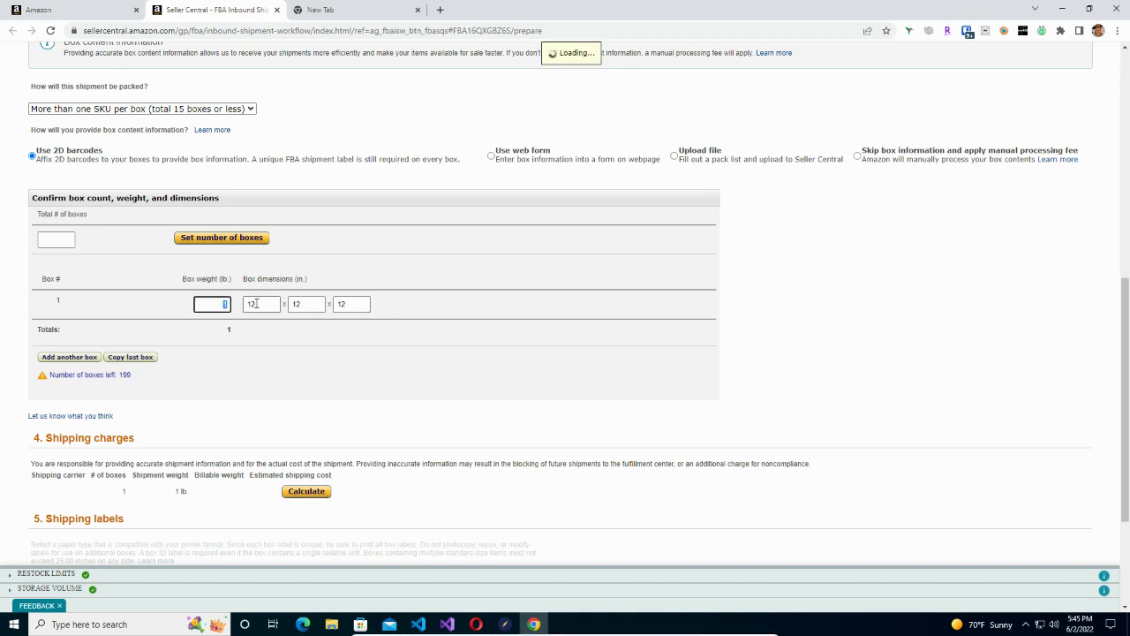
text(12)
click(444, 402)
- Calculate the shipping charges and accept them, agreeing to the Amazon Partnered Carrier Terms and Conditions
scroll(446, 400, down, 1)
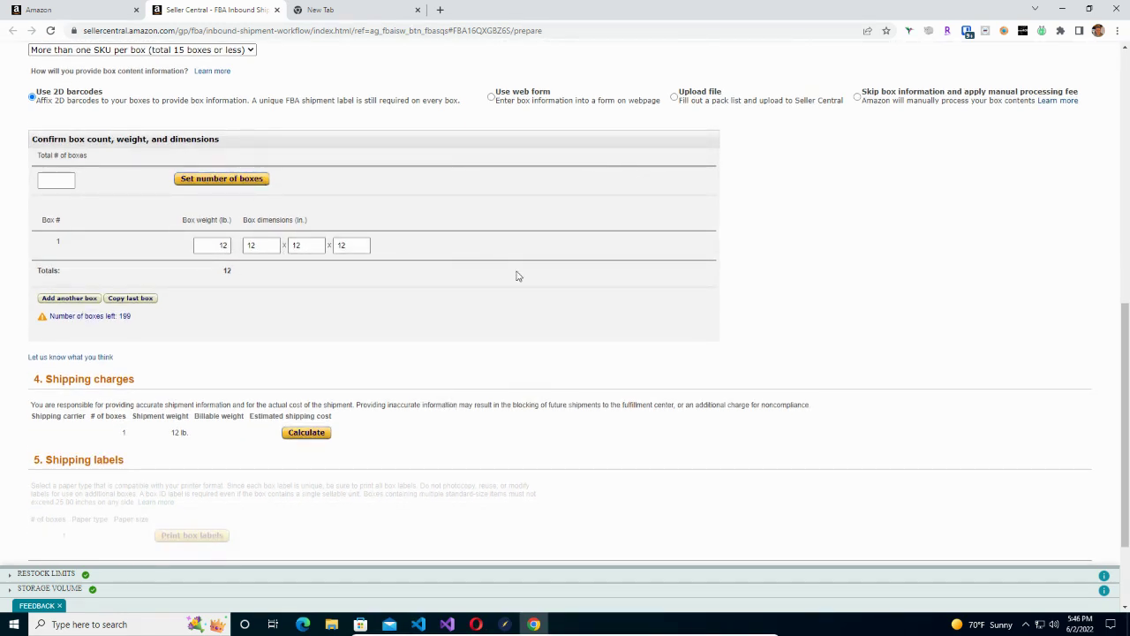
scroll(338, 399, down, 1)
click(308, 374)
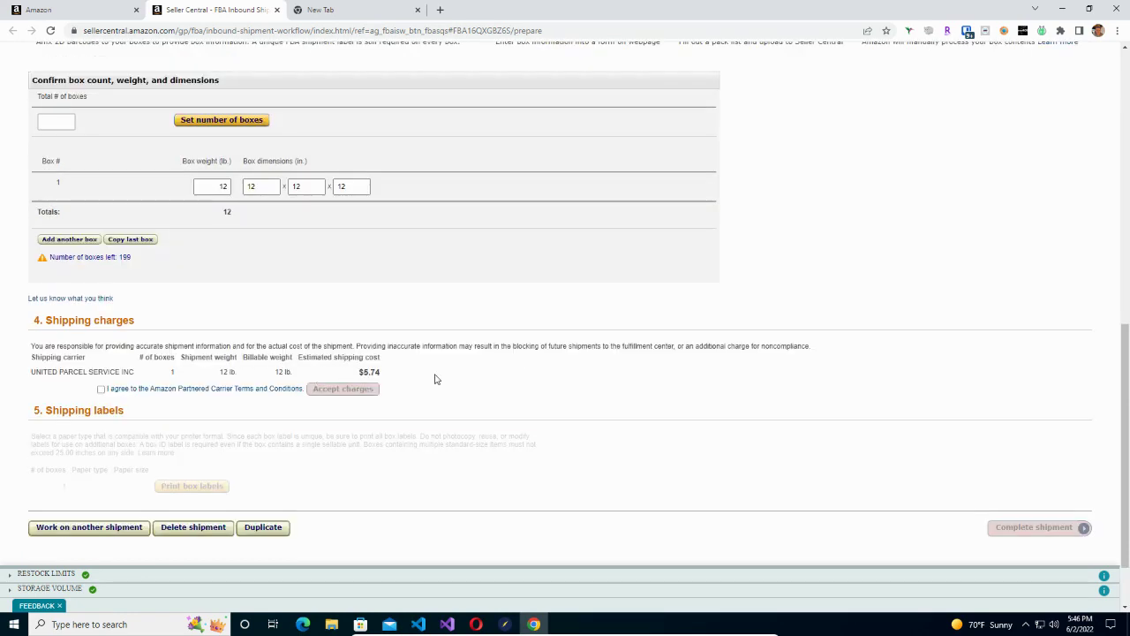
drag(359, 374, 382, 374)
click(102, 390)
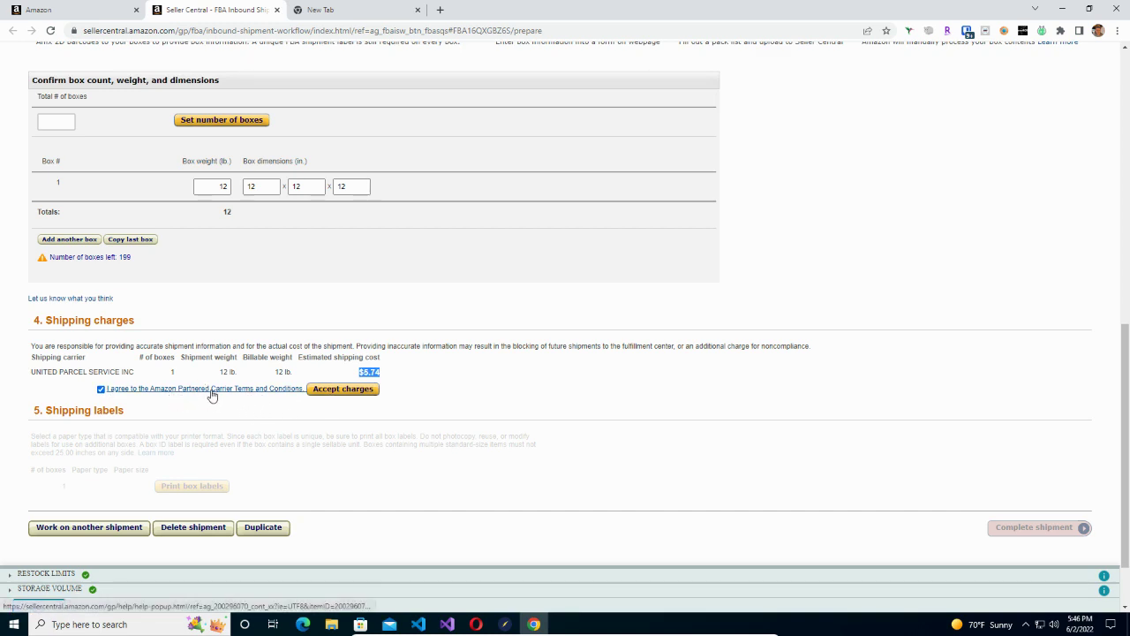
click(332, 392)
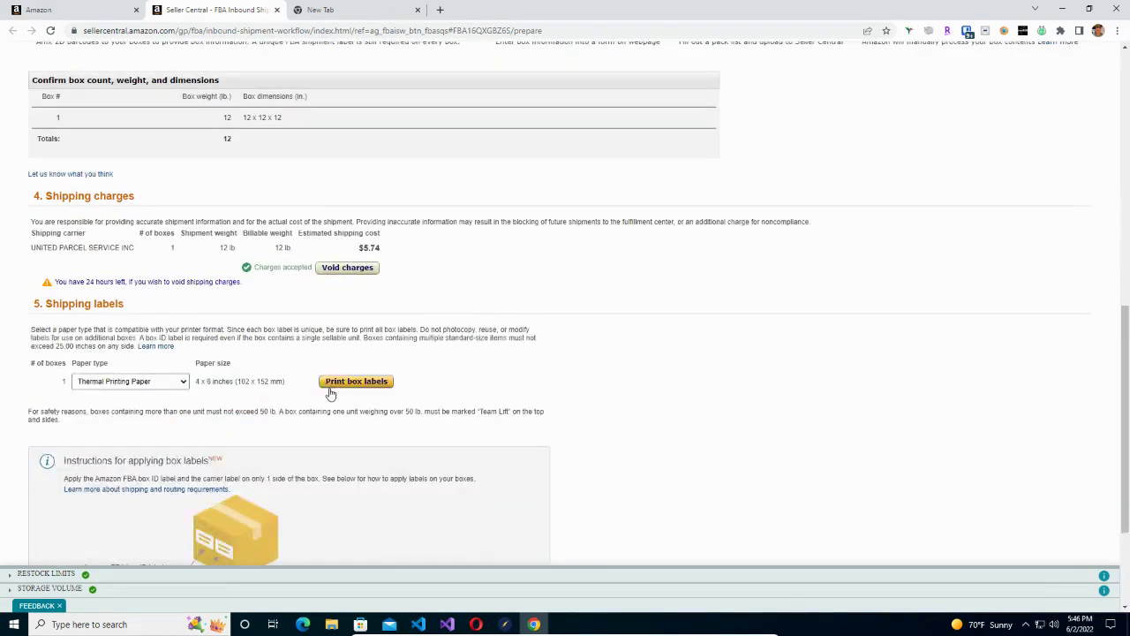
- Print the box labels with the paper type kept at Thermal Printing Paper and complete the shipment
scroll(414, 356, down, 2)
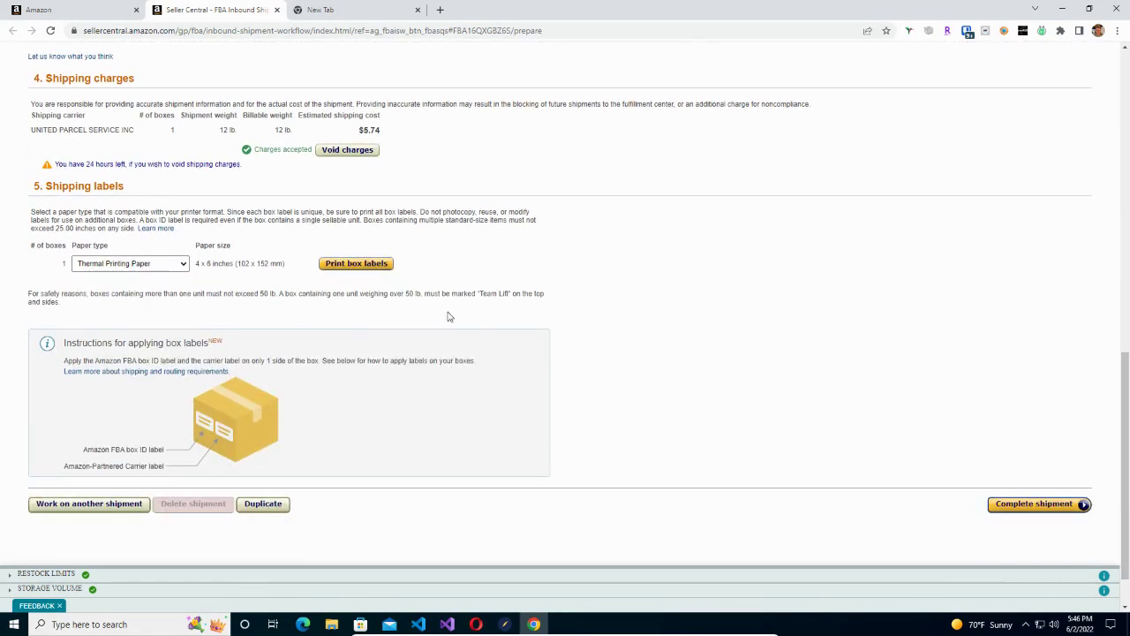
click(179, 266)
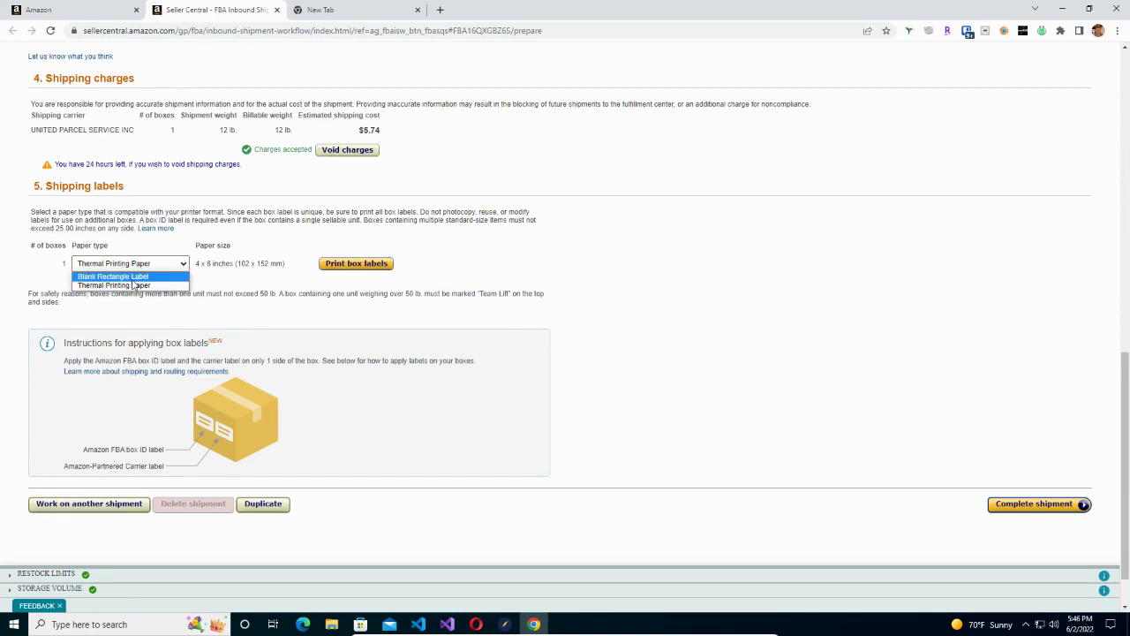
click(608, 303)
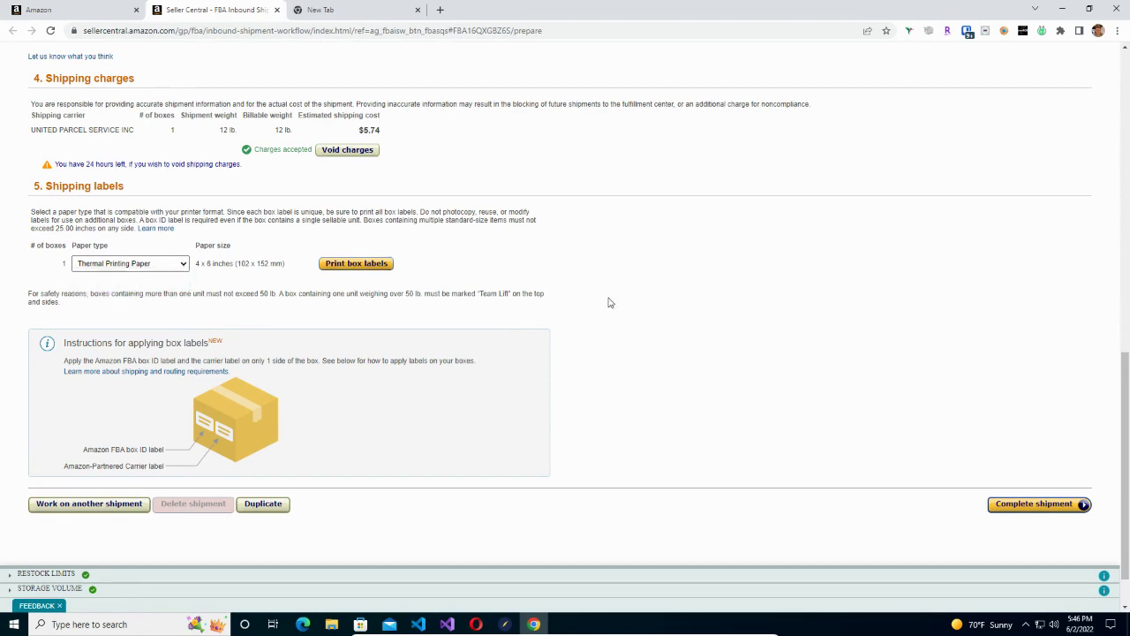
scroll(486, 386, down, 1)
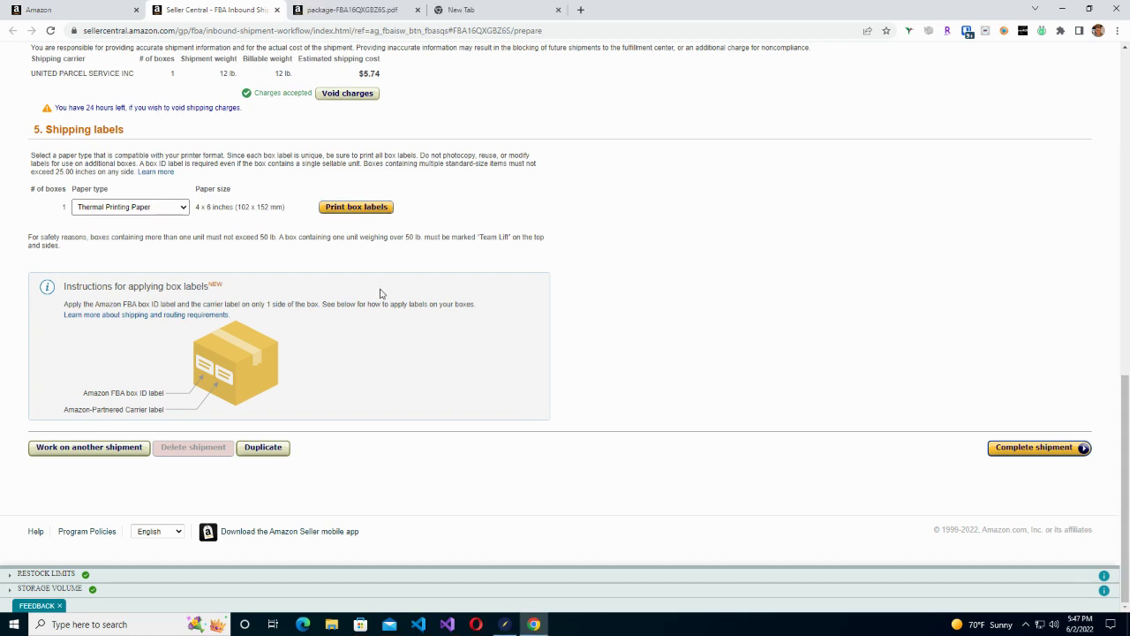
click(1059, 448)
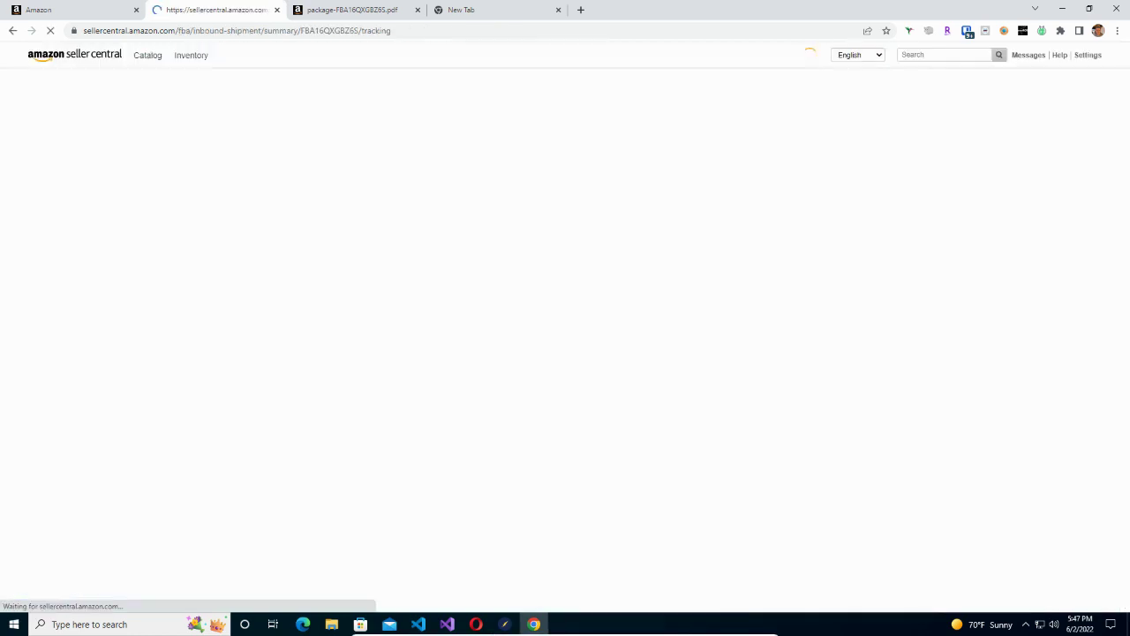